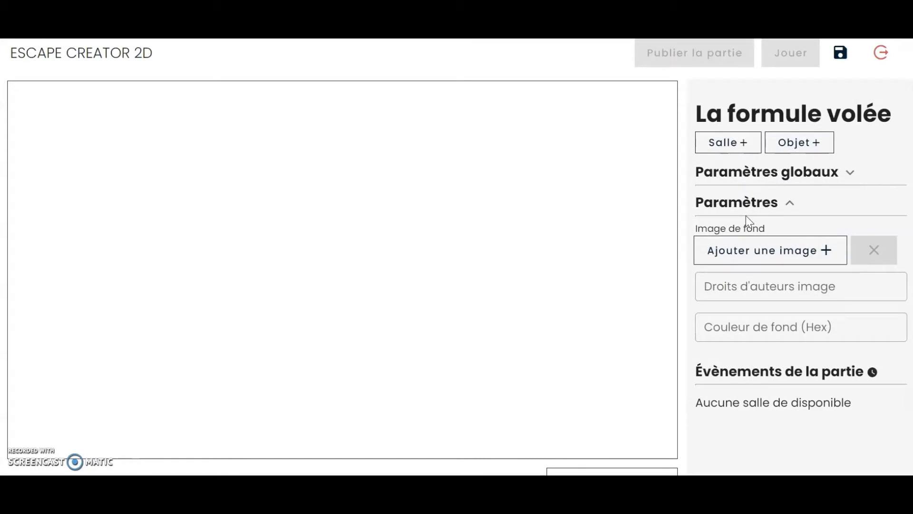
Copy the three-line pitch text about the stolen formula MI=DAS from the rakura tuto document in Google Docs.
right_click(745, 215)
left_click(204, 34)
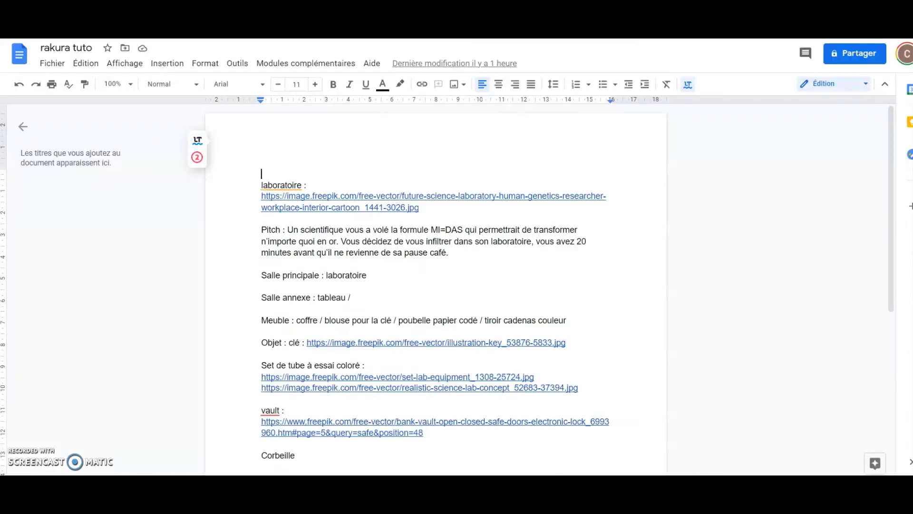
left_click(451, 253)
left_click(283, 232, "shift")
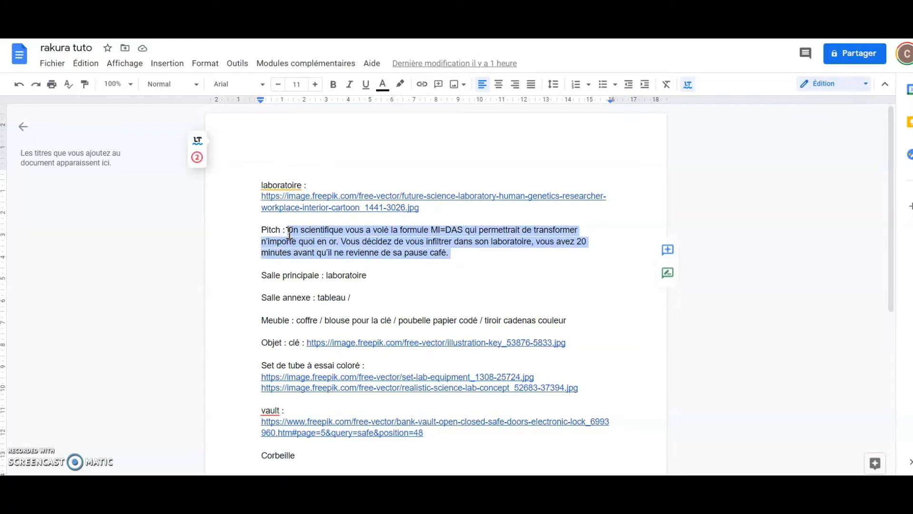
key("ctrl+shift+Tab")
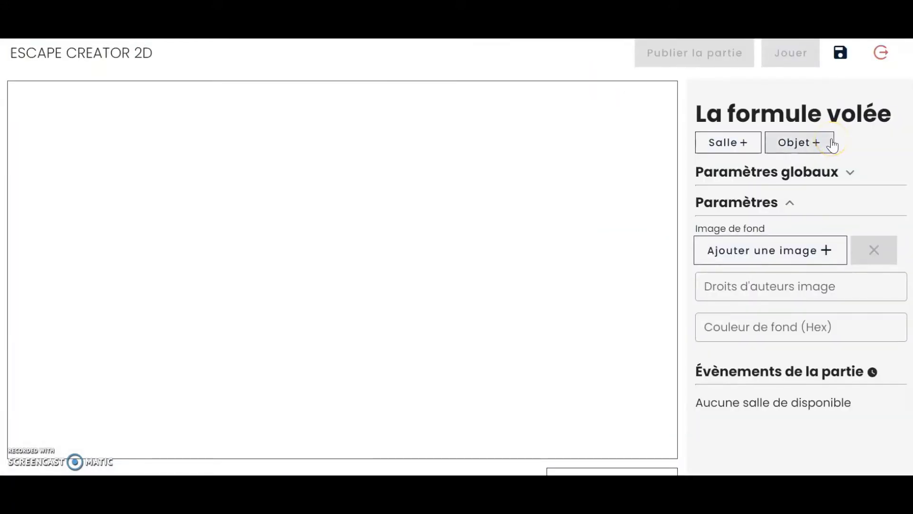
In Escape Creator 2D's global settings, paste the copied pitch into the game's tagline, Phrase d'accroche du jeu.
scroll(832, 145, "down", 1)
left_click(785, 142)
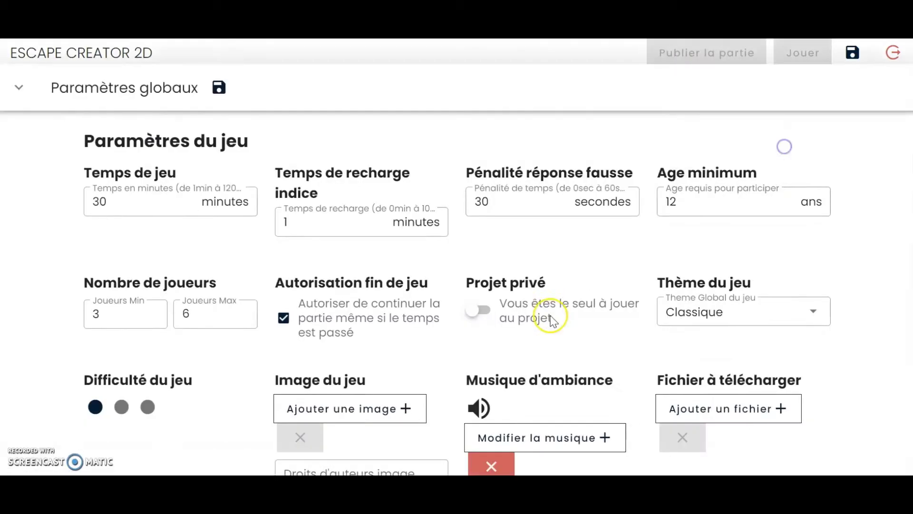
scroll(550, 315, "down", 8)
left_click(171, 243)
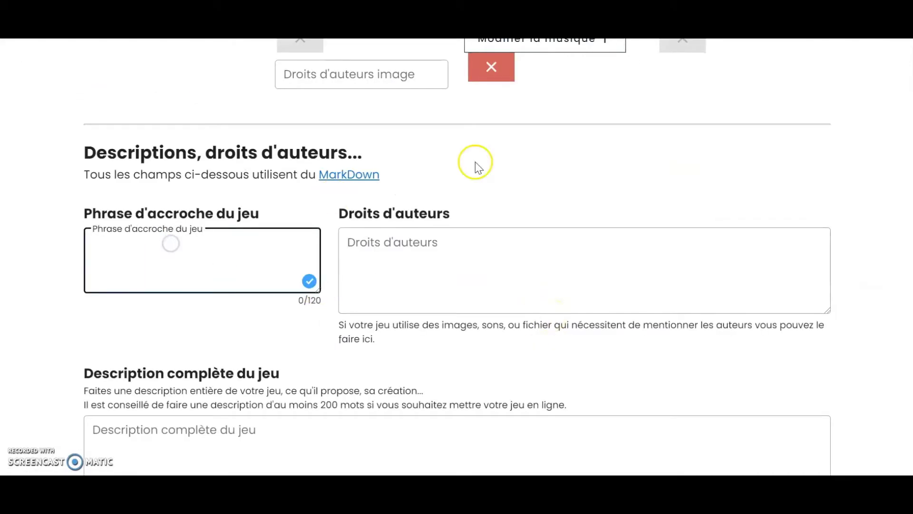
key("ctrl+v")
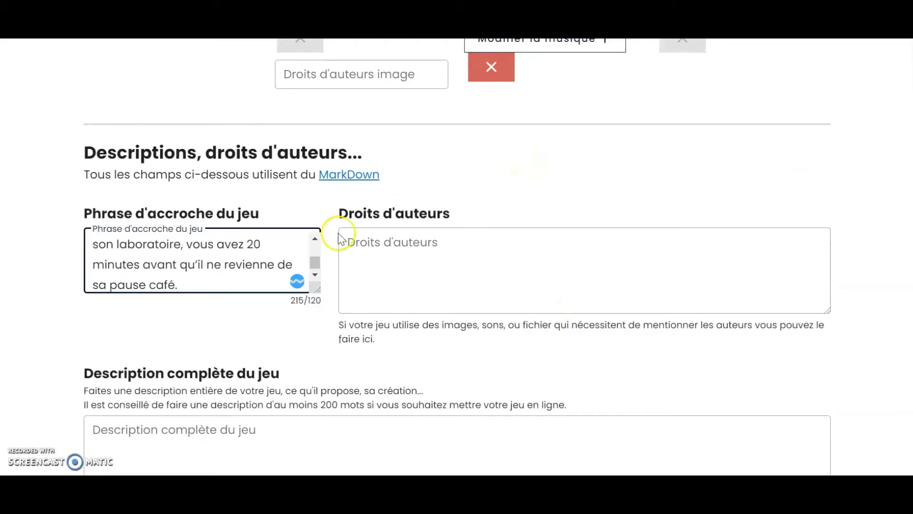
Save the global settings and return to the La formule volée game editor.
scroll(6, 309, "up", 6)
scroll(5, 308, "up", 2)
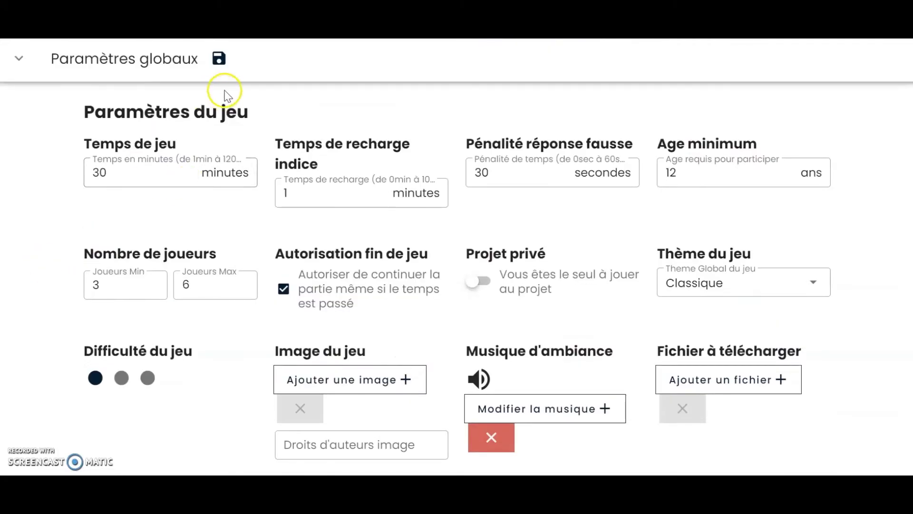
left_click(219, 58)
left_click(19, 58)
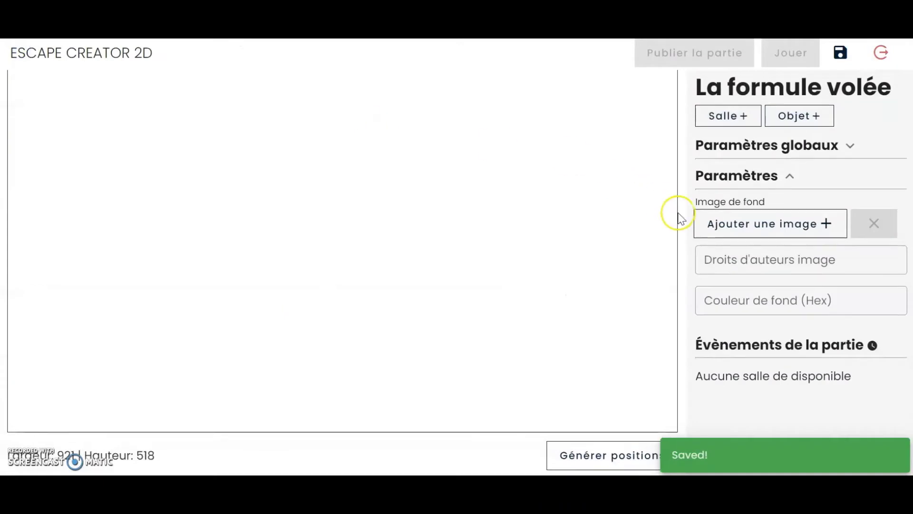
scroll(679, 216, "up", 1)
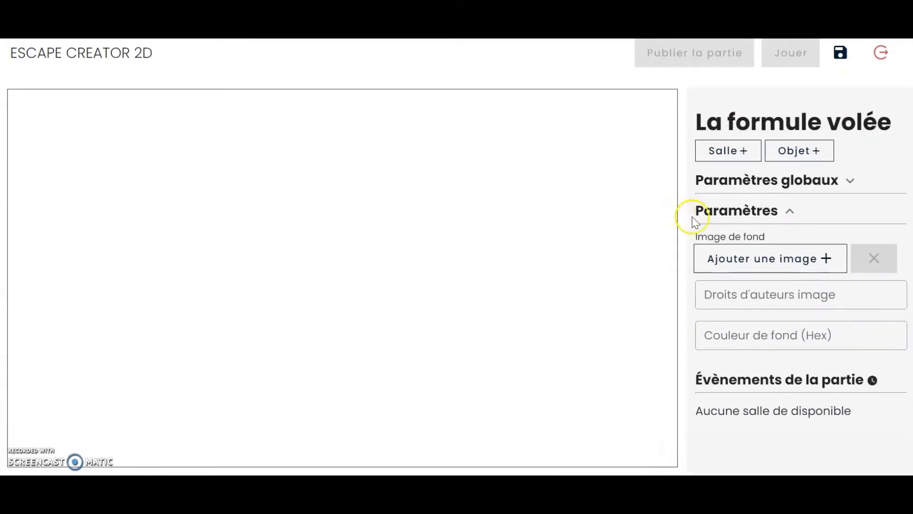
scroll(685, 231, "down", 1)
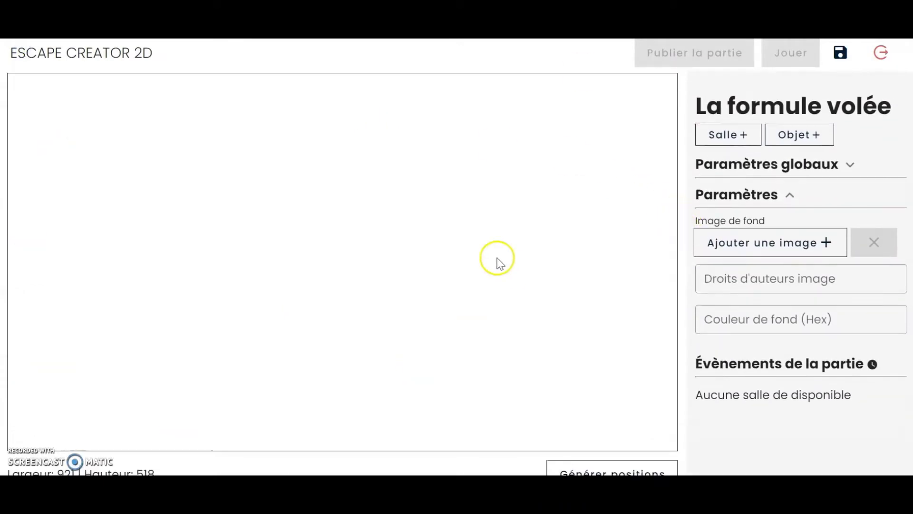
scroll(112, 337, "up", 1)
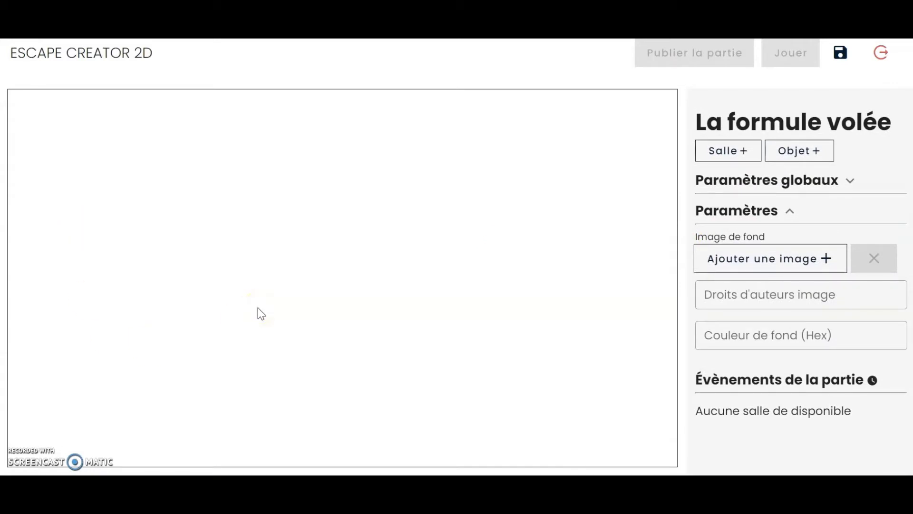
scroll(515, 295, "down", 1)
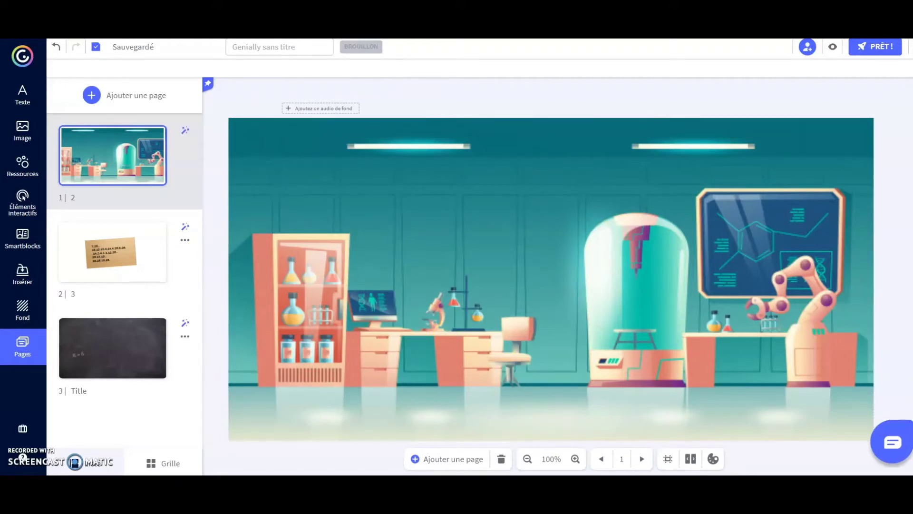
In Genially, add a wide black rectangle, made from the square shape, at the lower middle of the laboratory scene.
left_click(23, 91)
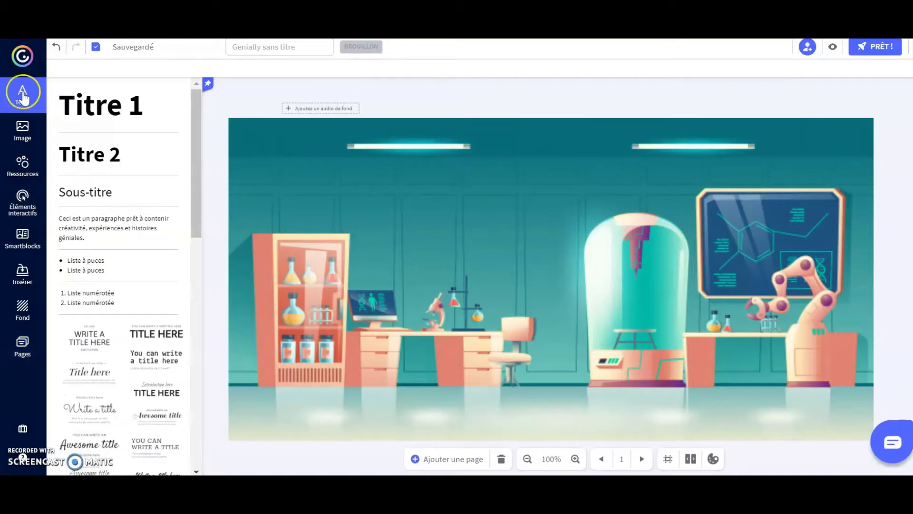
left_click(22, 139)
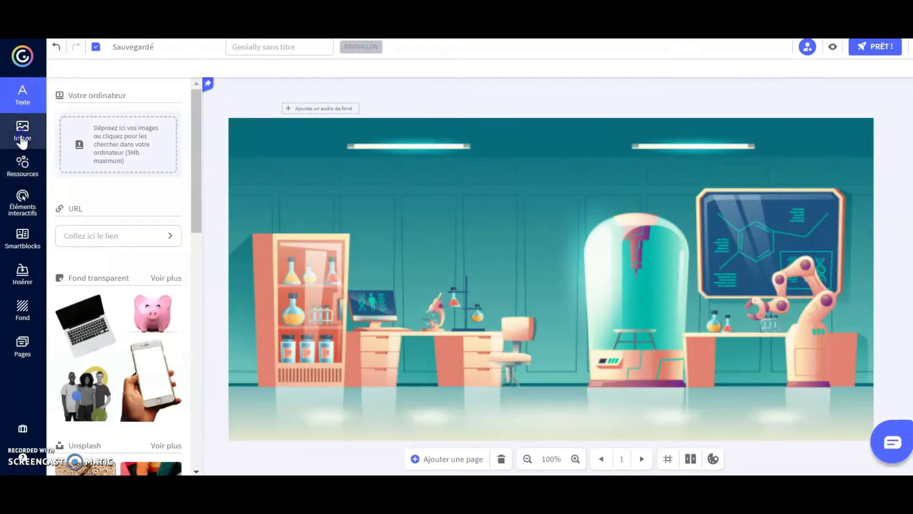
left_click(22, 167)
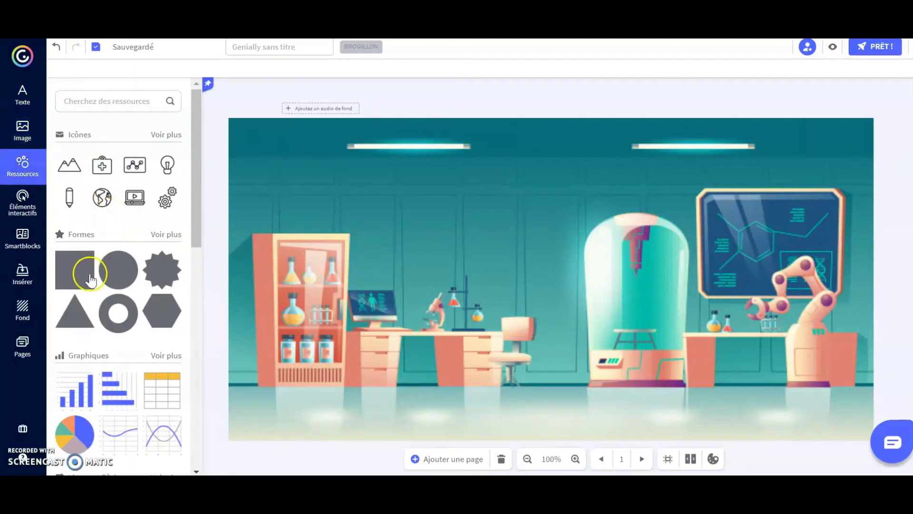
left_click(92, 280)
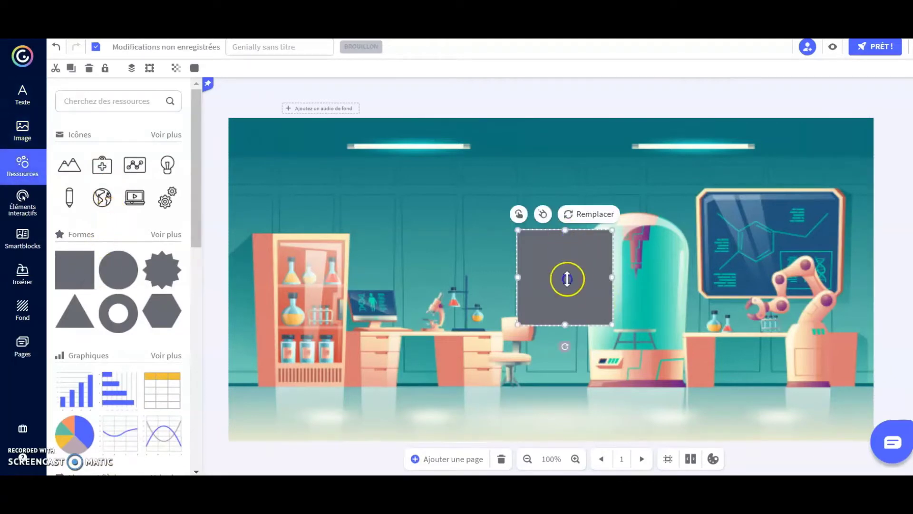
left_click_drag(566, 278, 567, 276)
left_click_drag(612, 299, 547, 394)
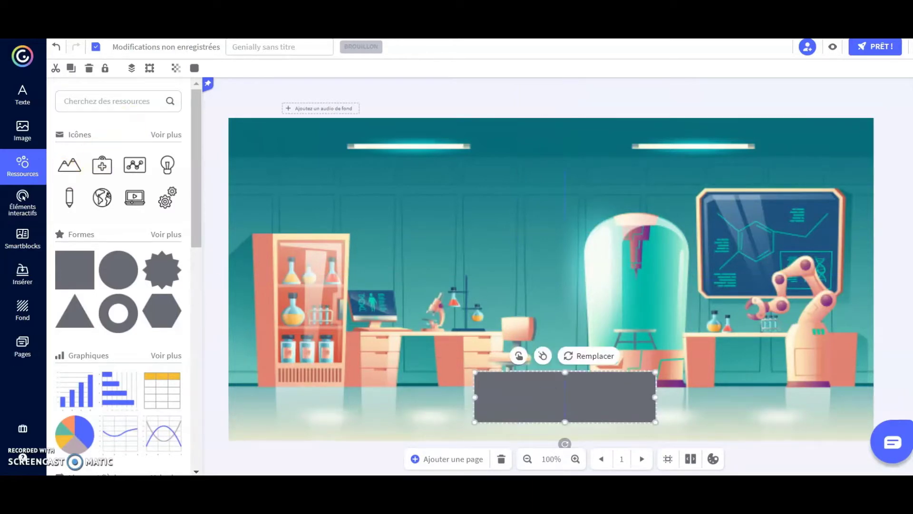
left_click(194, 68)
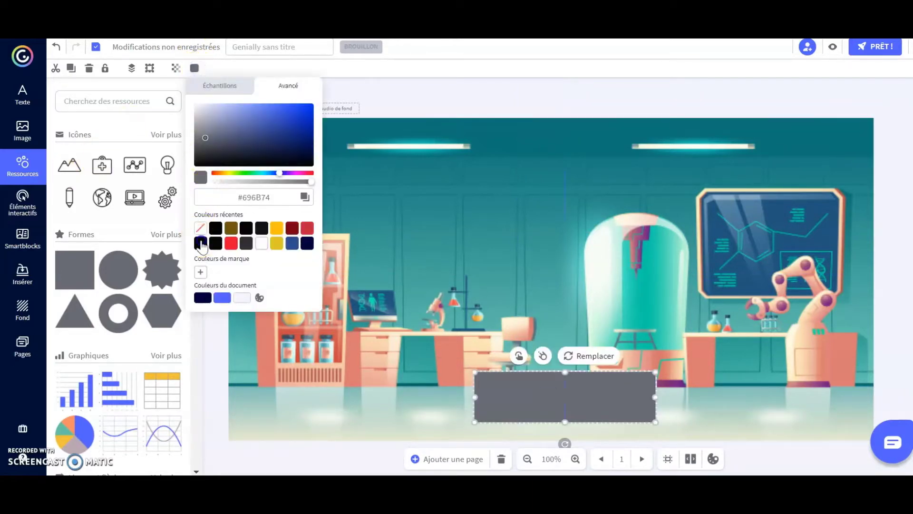
left_click(200, 243)
Add a Titre 2 text reading "Start" to the laboratory scene.
left_click(23, 94)
left_click(110, 169)
type("Start")
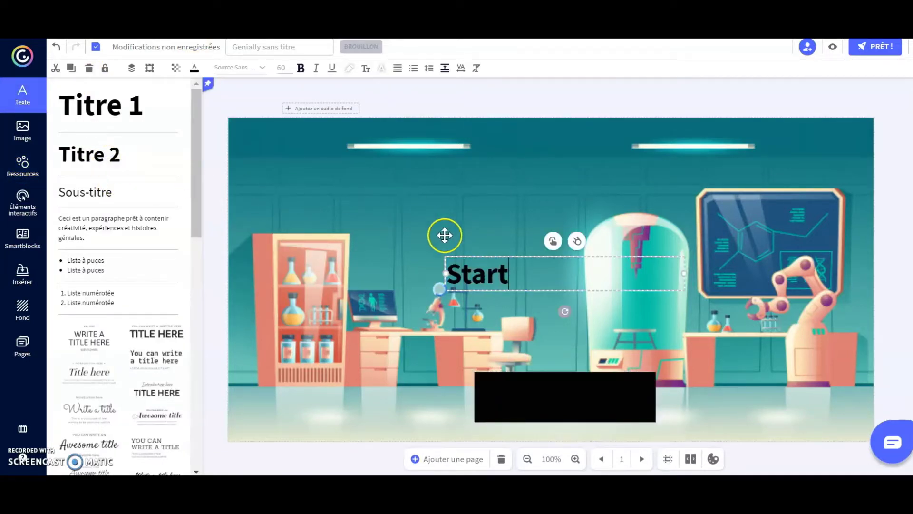
Colour the "Start" text white and place it centred on the black rectangle.
double_click(468, 269)
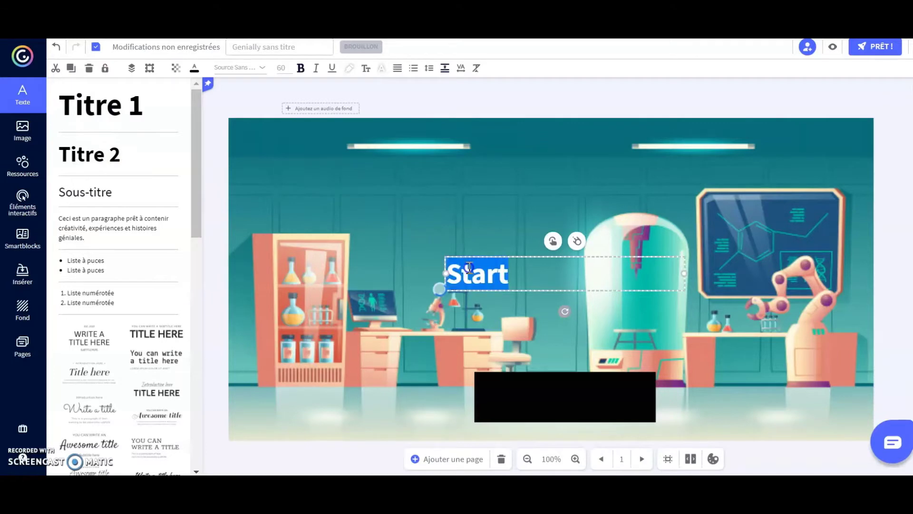
left_click(194, 68)
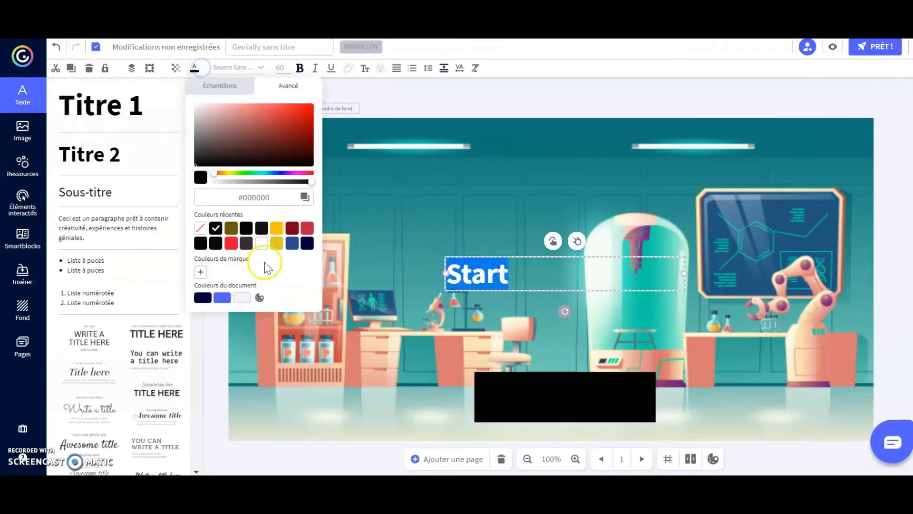
left_click(263, 243)
left_click_drag(544, 287, 629, 409)
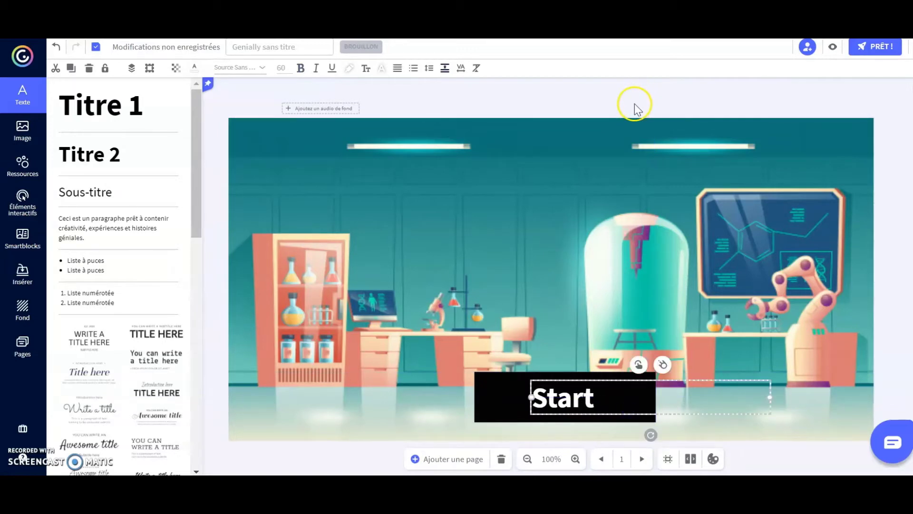
left_click(634, 103)
In Paint, reposition the pasted screenshot and crop it to the laboratory scene, about 1324 × 660 px.
left_click(393, 374)
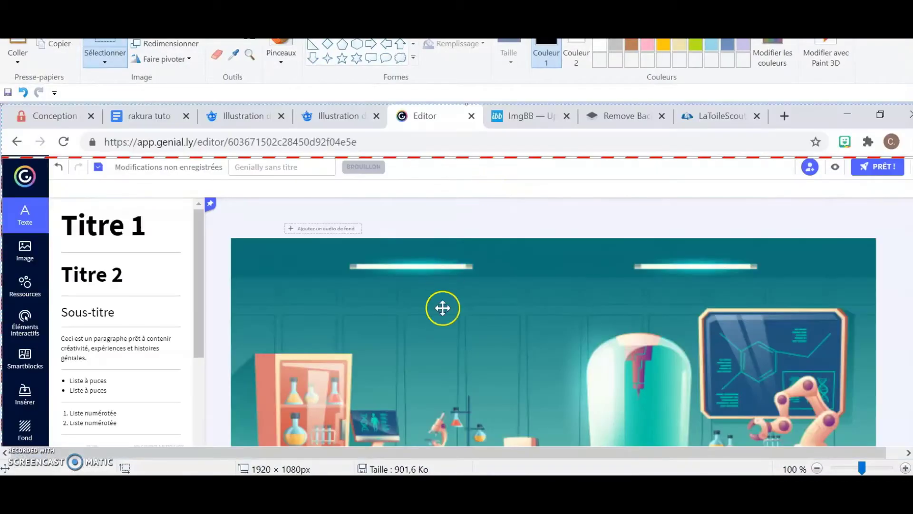
mouse_move(442, 307)
left_mouse_down()
mouse_move(248, 176)
mouse_move(241, 153)
mouse_move(247, 178)
left_mouse_up()
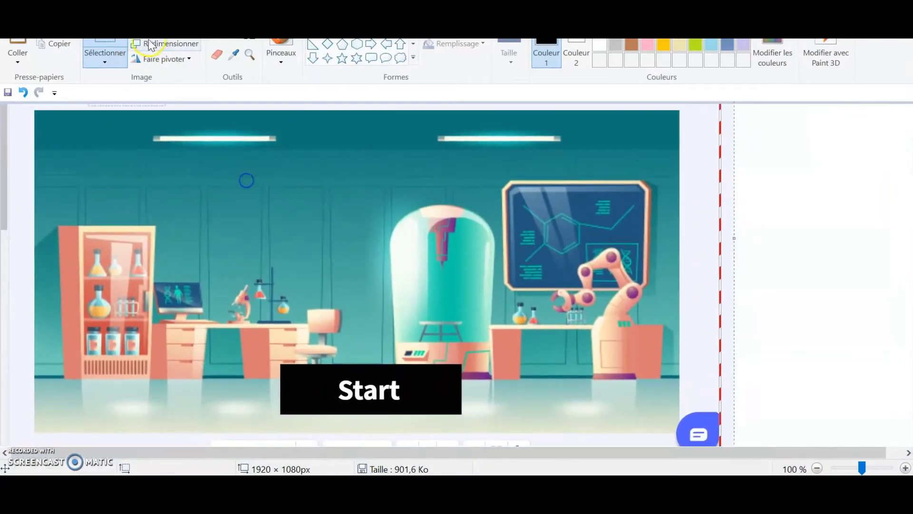
left_click_drag(34, 111, 674, 430)
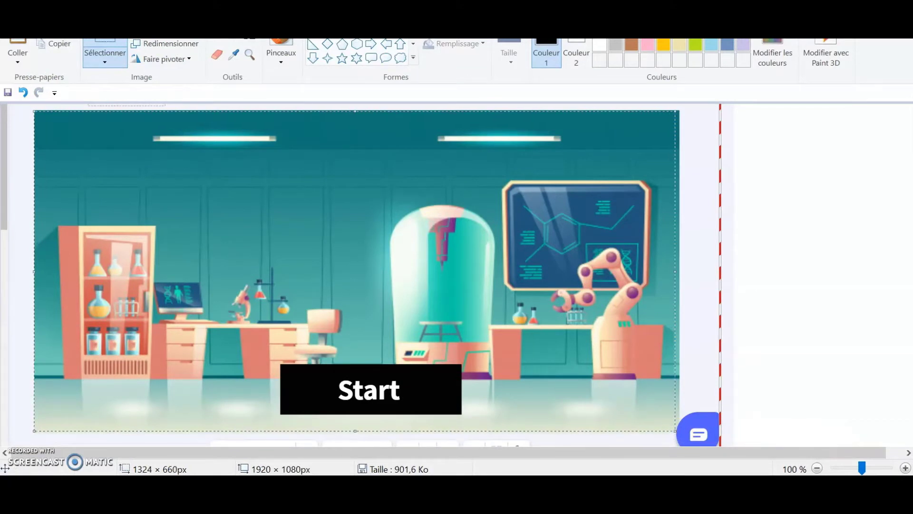
key("ctrl+shift+x")
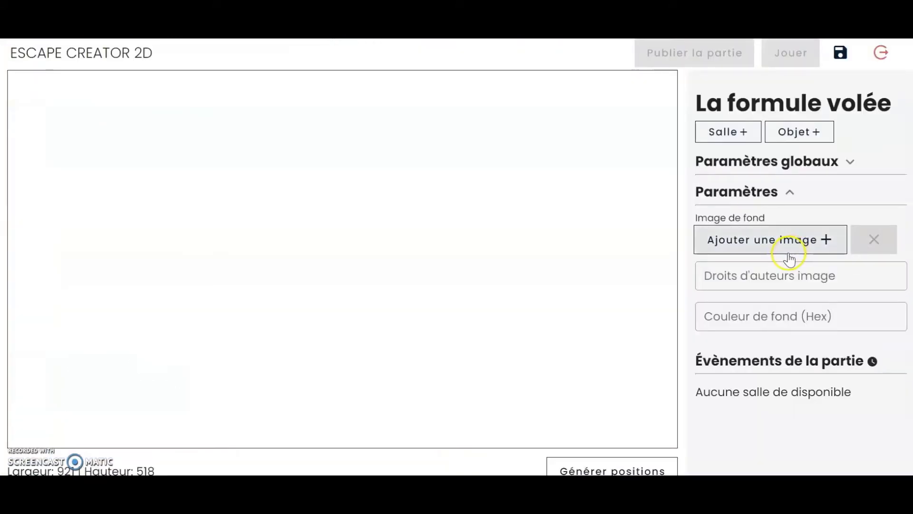
Upload "image de départ.png" to imgbb with automatic deletion set to Après 30 minutes.
left_click(784, 254)
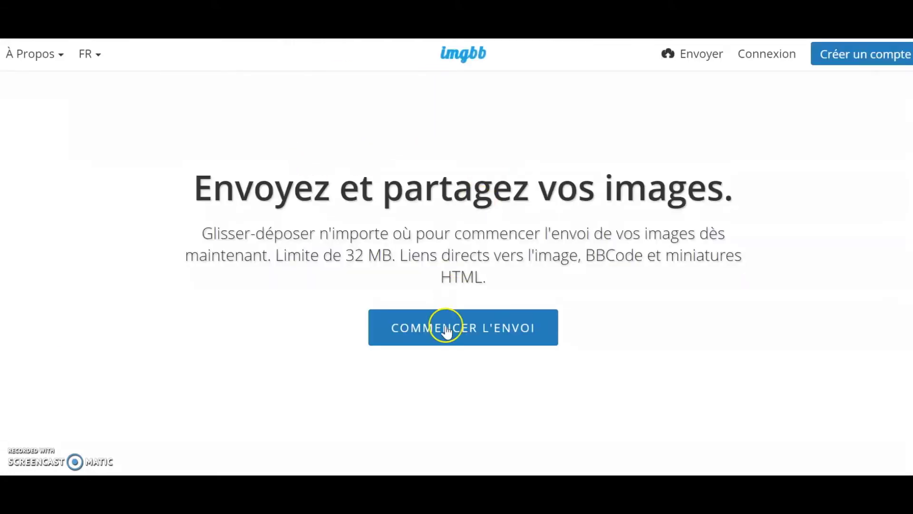
left_click(478, 323)
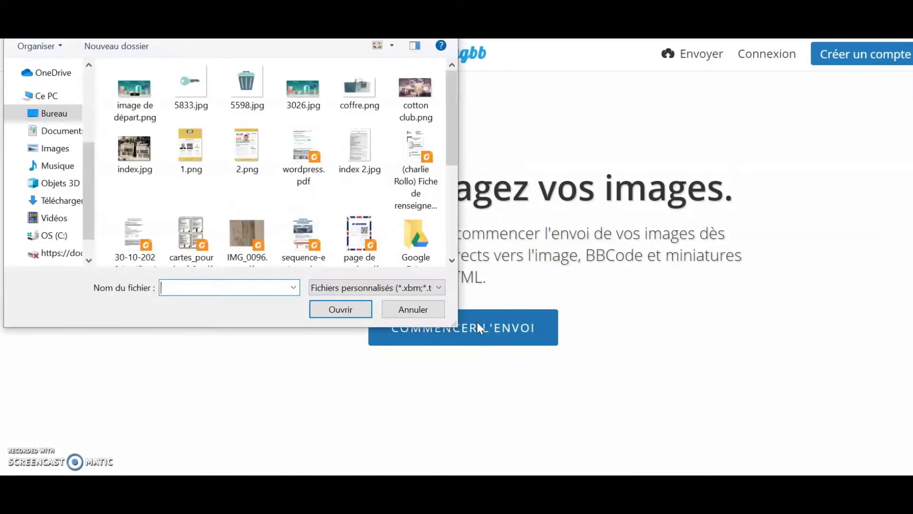
left_click(154, 101)
double_click(154, 101)
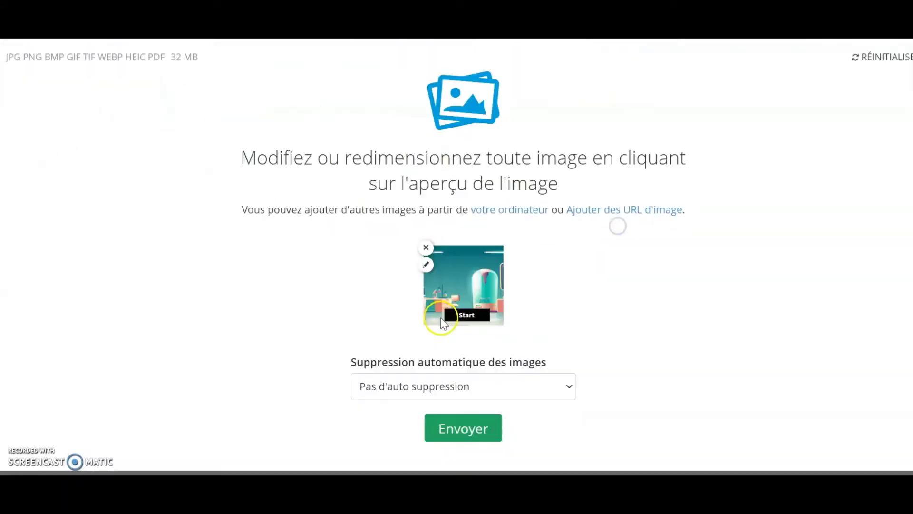
left_click(495, 401)
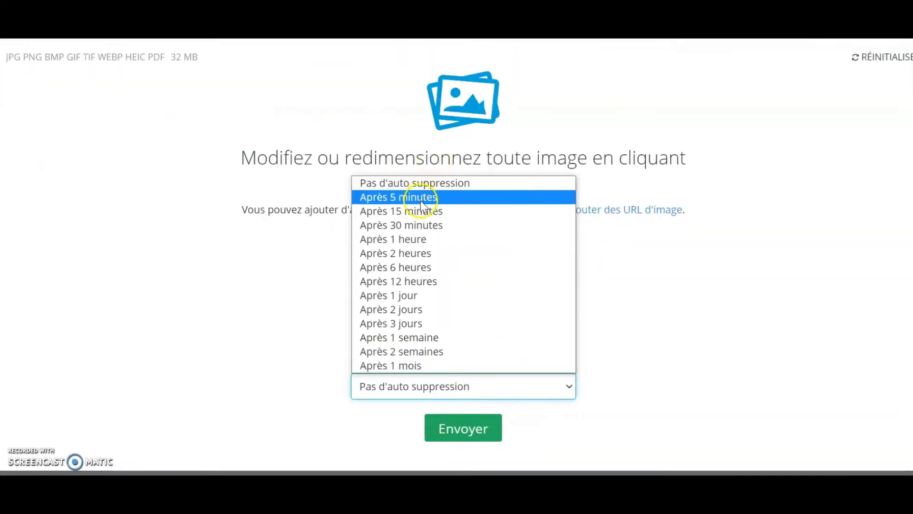
left_click(415, 230)
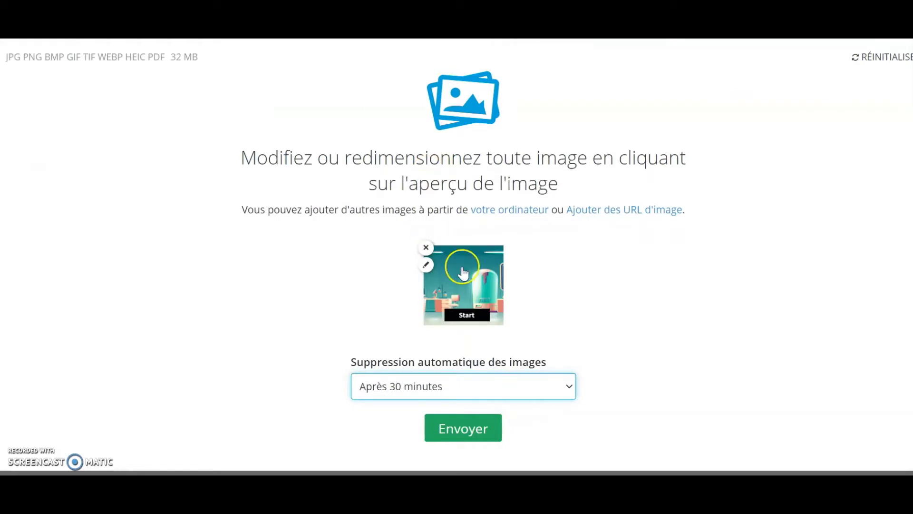
left_click(458, 428)
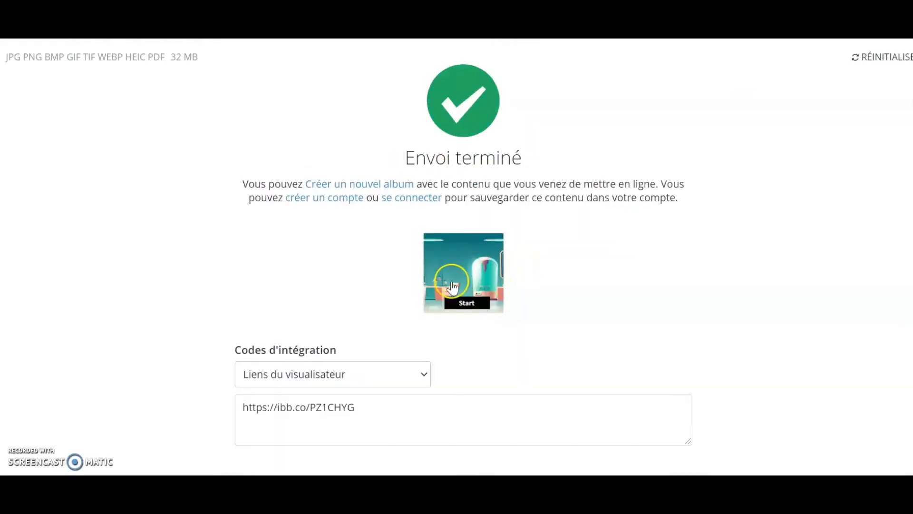
Open the uploaded start image's page and copy the image address.
left_click(451, 286)
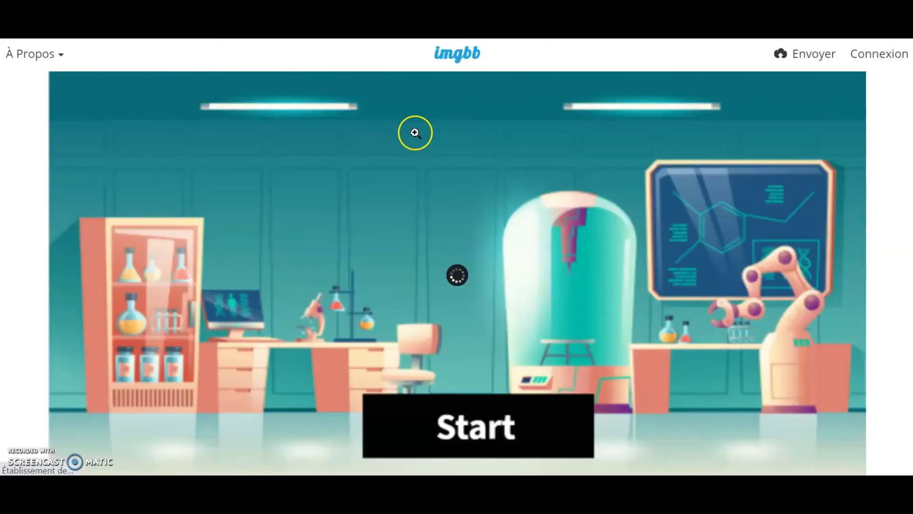
right_click(346, 153)
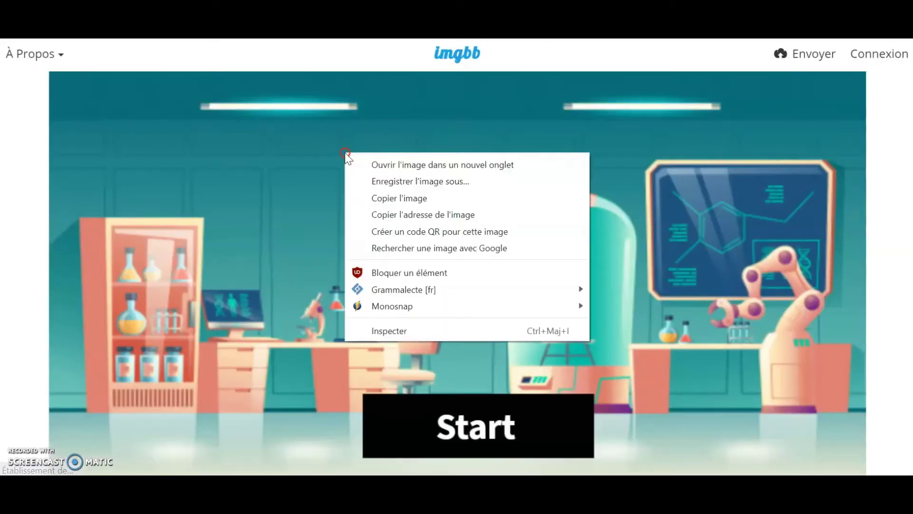
left_click(424, 215)
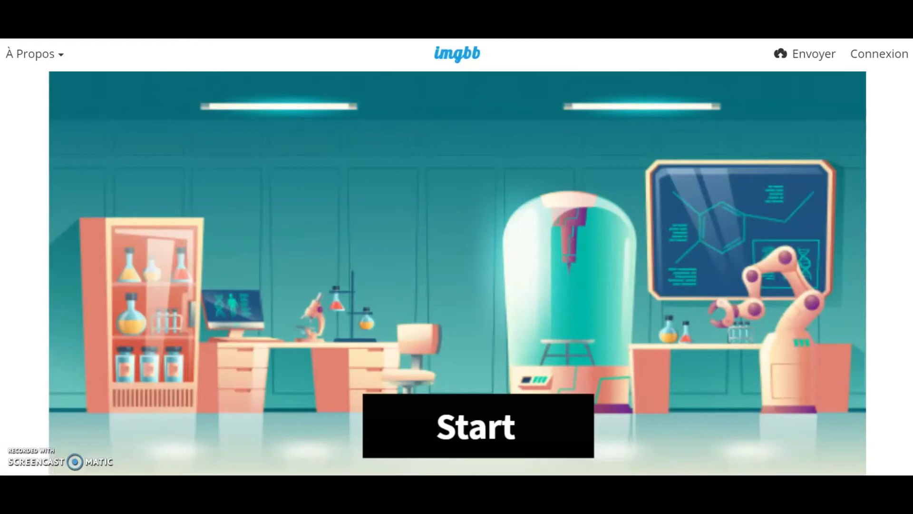
key("alt+Tab")
left_click(487, 112)
type("https://i.ibb.co/TBPh3TM/image-de-d-part.png")
left_click(768, 126)
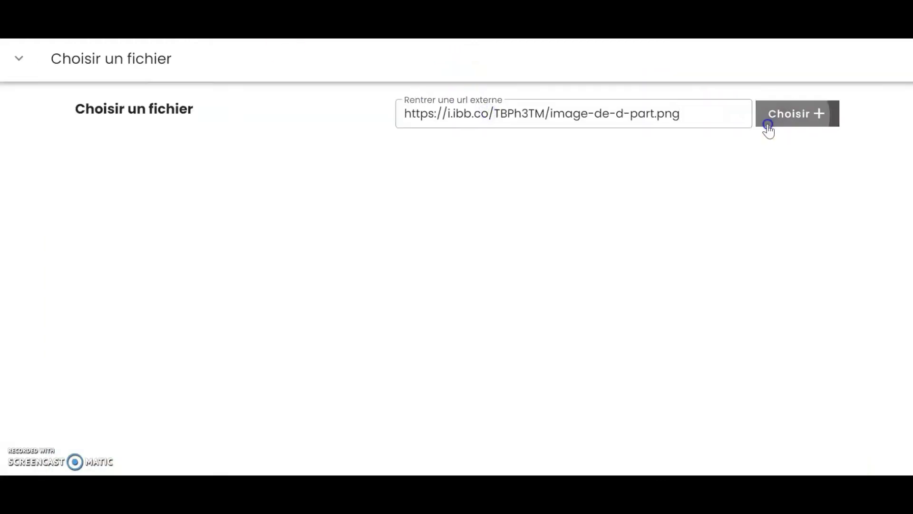
scroll(493, 221, "down", 5)
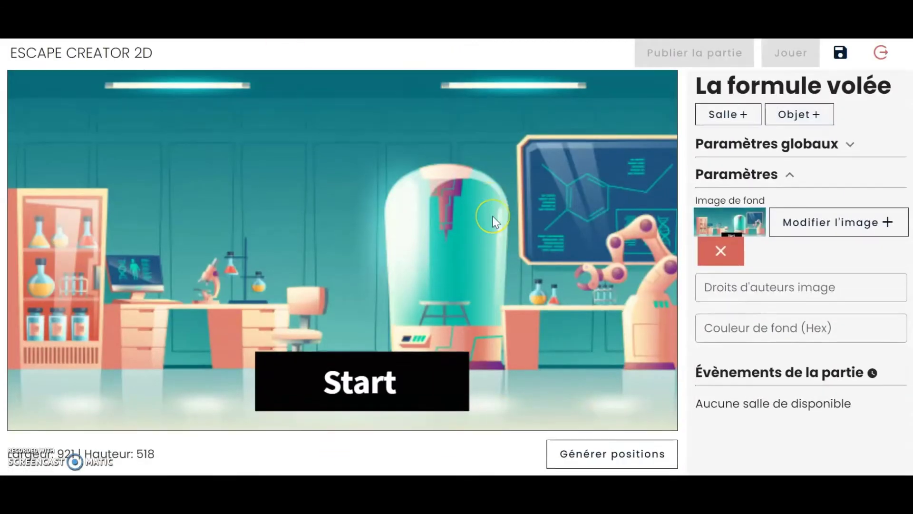
scroll(238, 305, "up", 5)
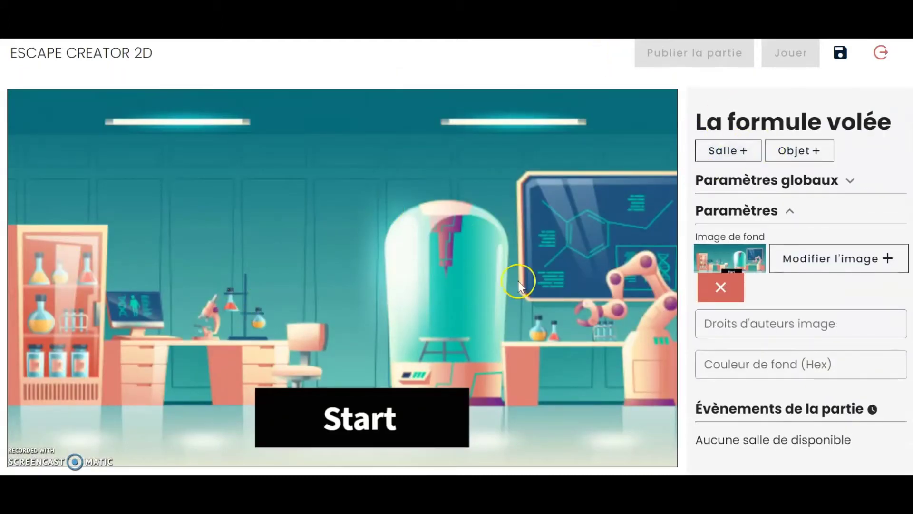
scroll(507, 377, "down", 1)
scroll(404, 358, "up", 1)
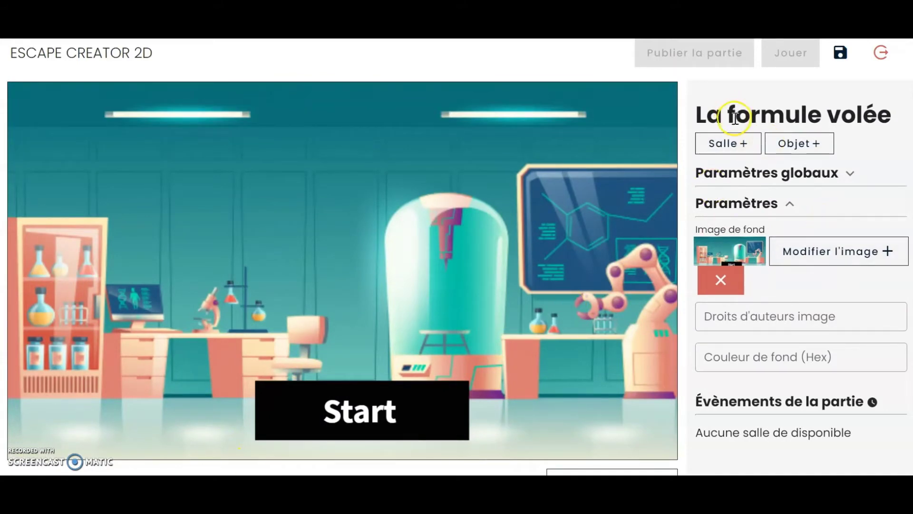
Add a room named "Laboratoire" as the game's starting room.
left_click(741, 143)
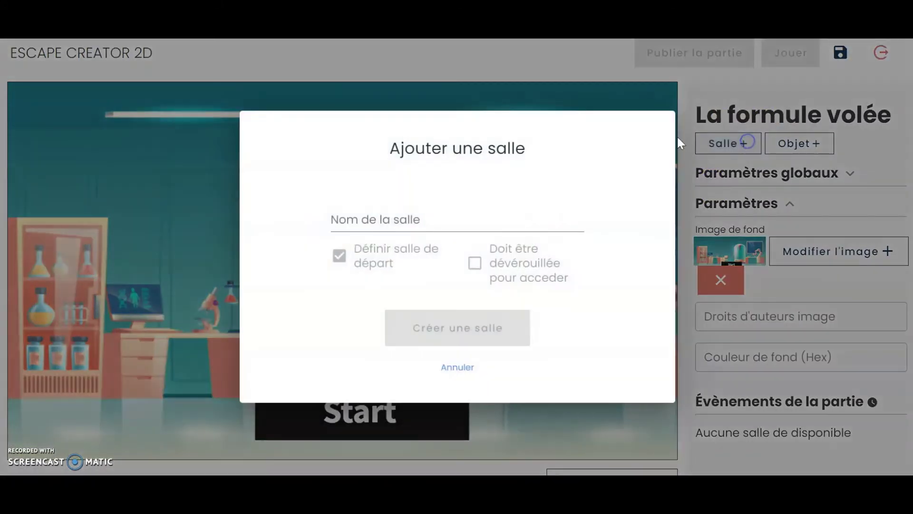
left_click(436, 231)
type("Laboratoire")
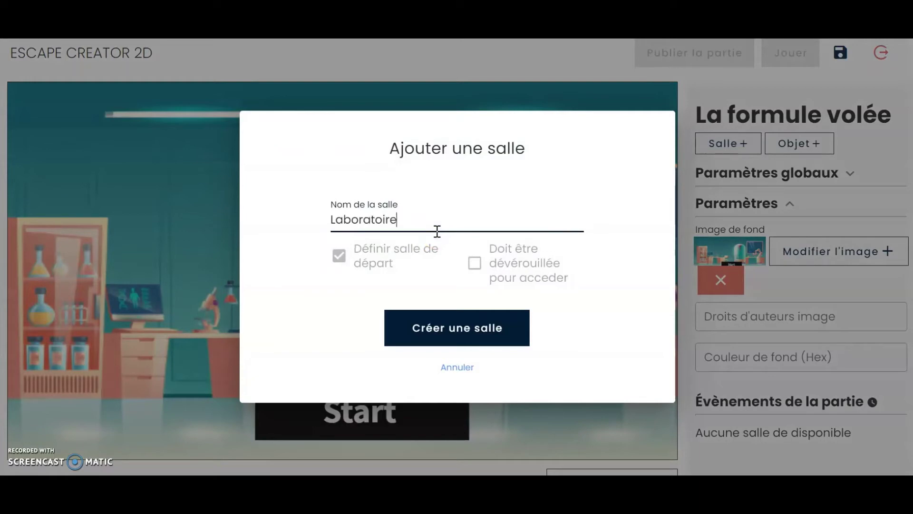
left_click(418, 323)
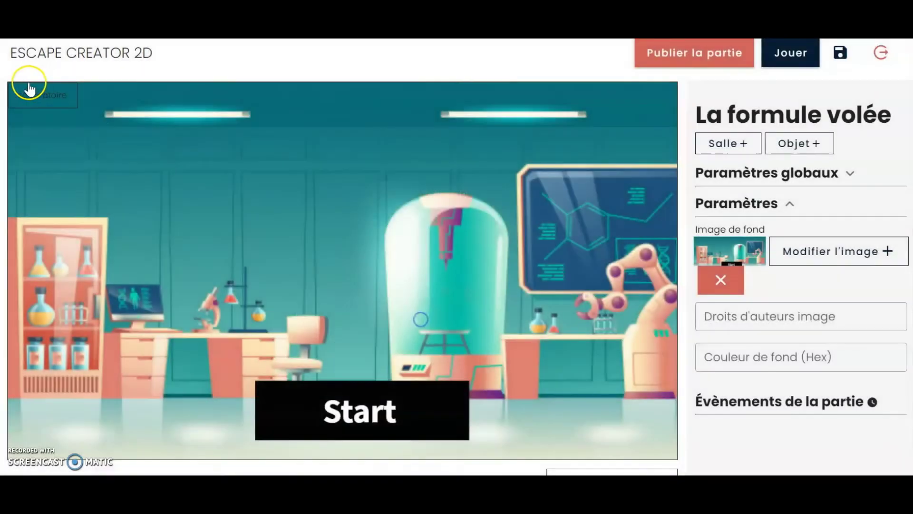
Turn off Montrer le minimal and Montrer le message for the Laboratoire room's zone and expand its style settings.
scroll(754, 240, "down", 3)
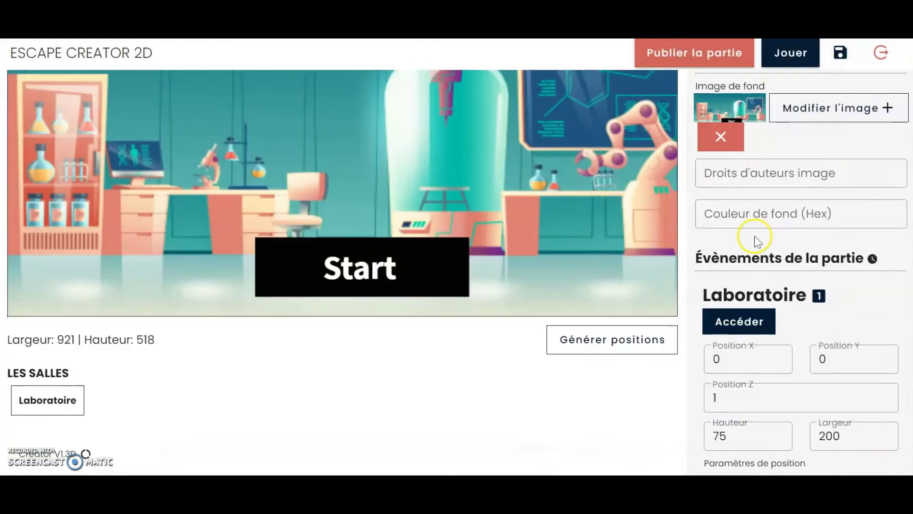
scroll(766, 374, "up", 3)
scroll(465, 249, "down", 6)
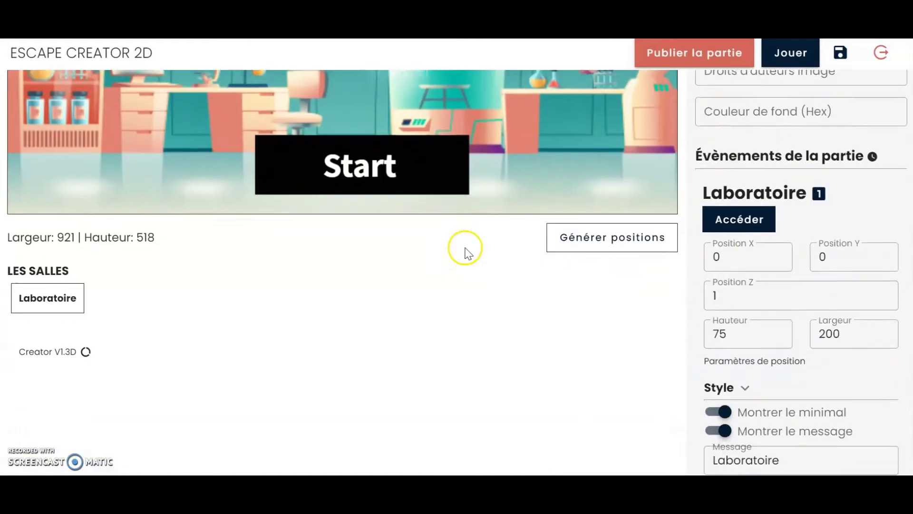
left_click(720, 410)
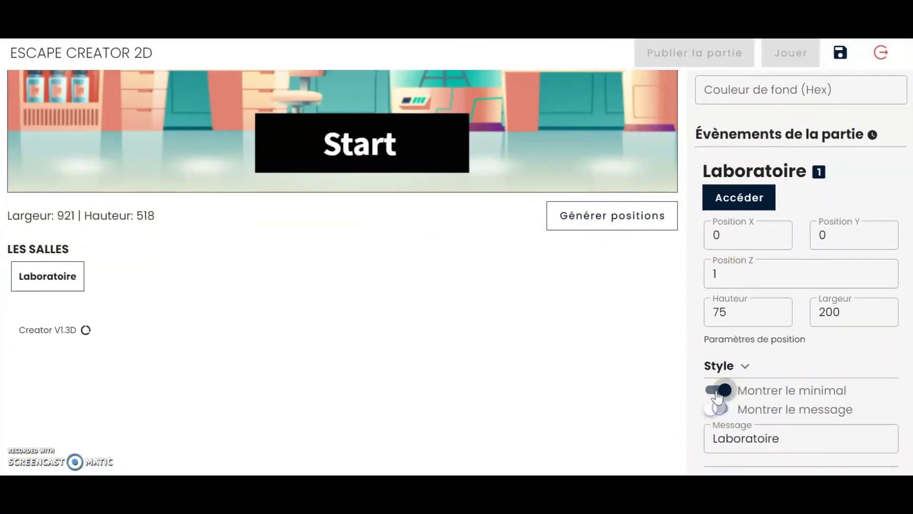
left_click(718, 393)
left_click(723, 370)
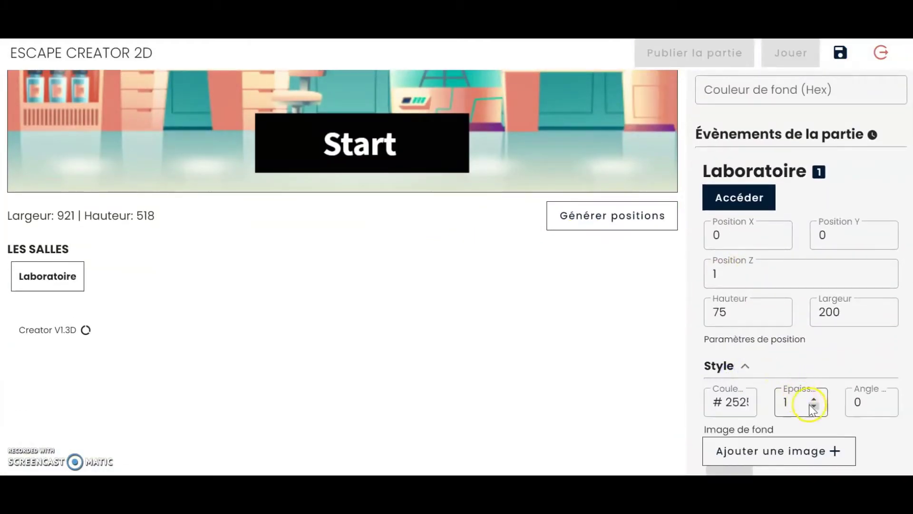
left_click(813, 406)
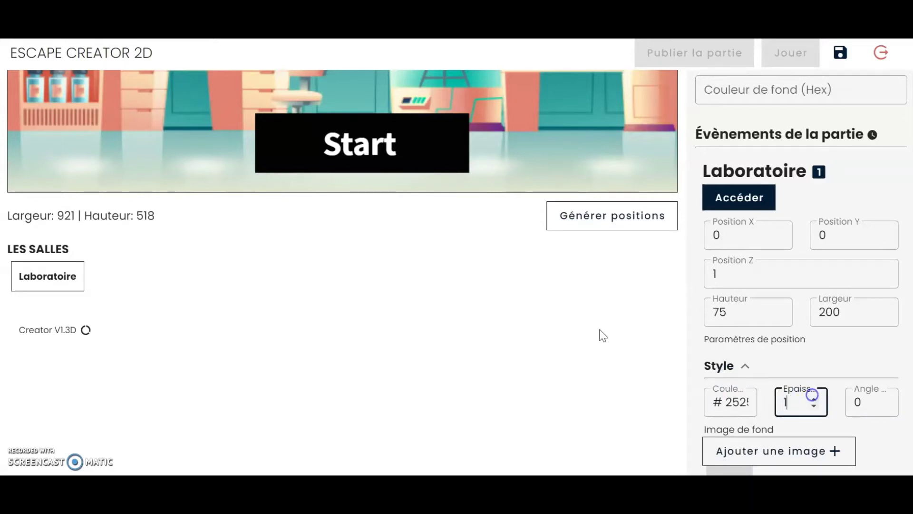
scroll(61, 178, "up", 5)
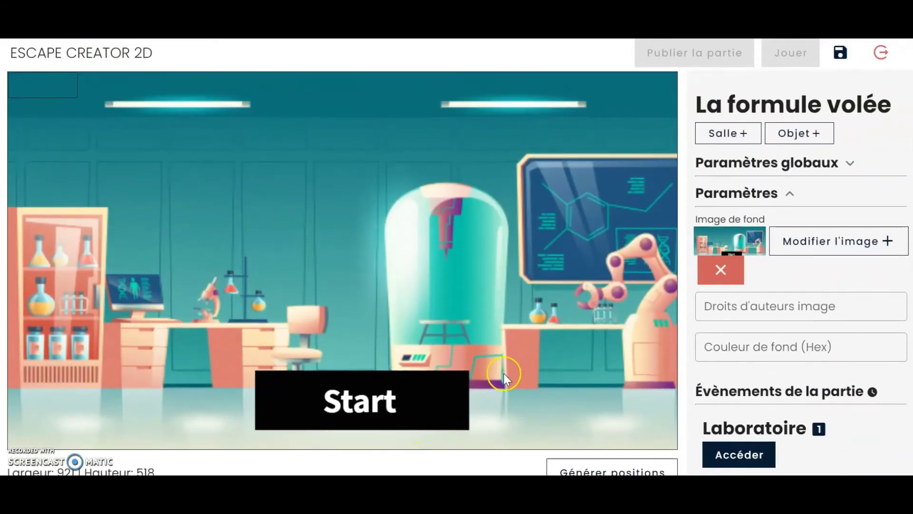
scroll(806, 327, "down", 1)
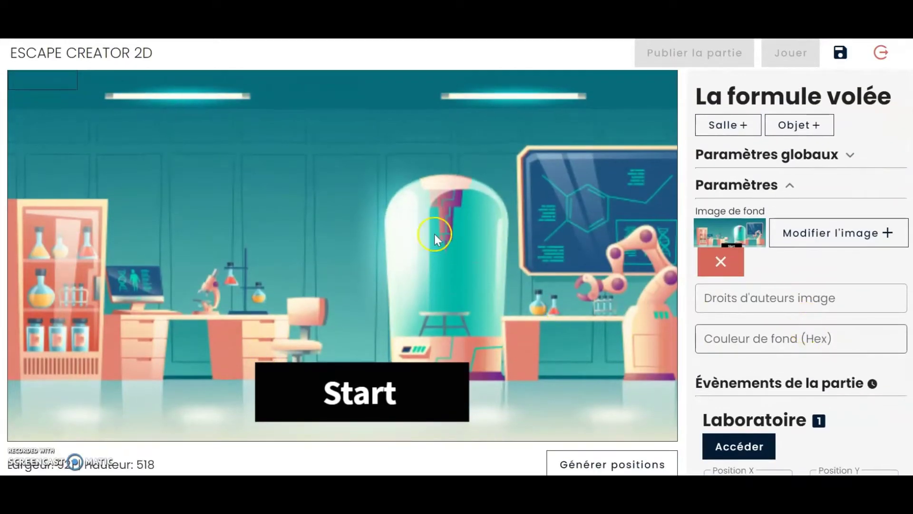
Test the Laboratoire zone by entering the room from the start screen and returning.
left_click(46, 79)
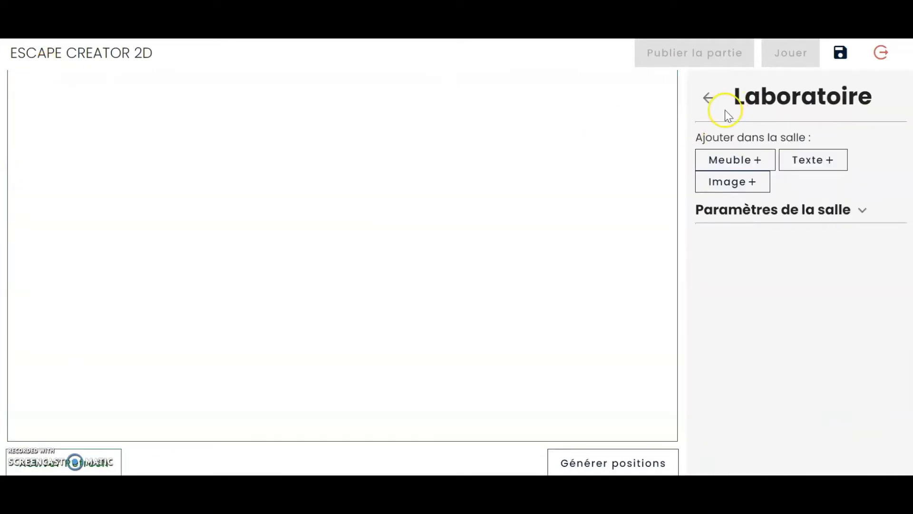
left_click(706, 99)
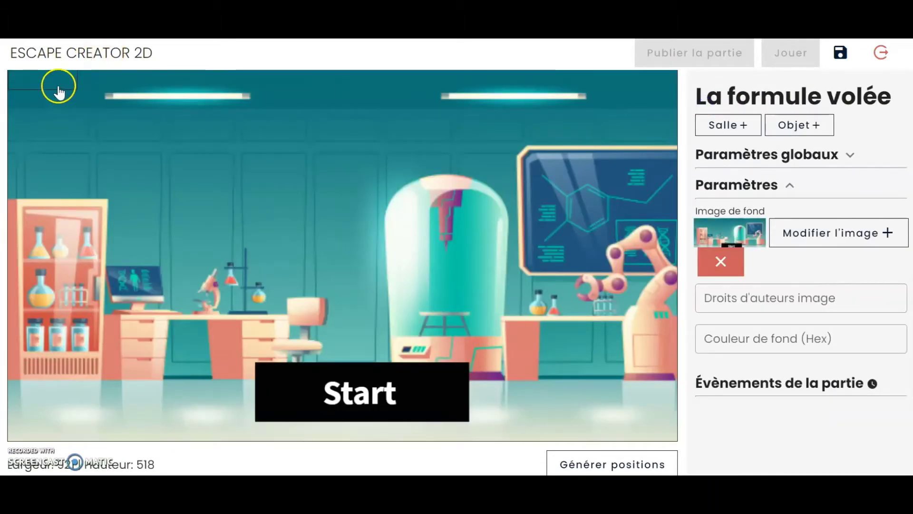
scroll(784, 320, "down", 2)
scroll(82, 108, "up", 3)
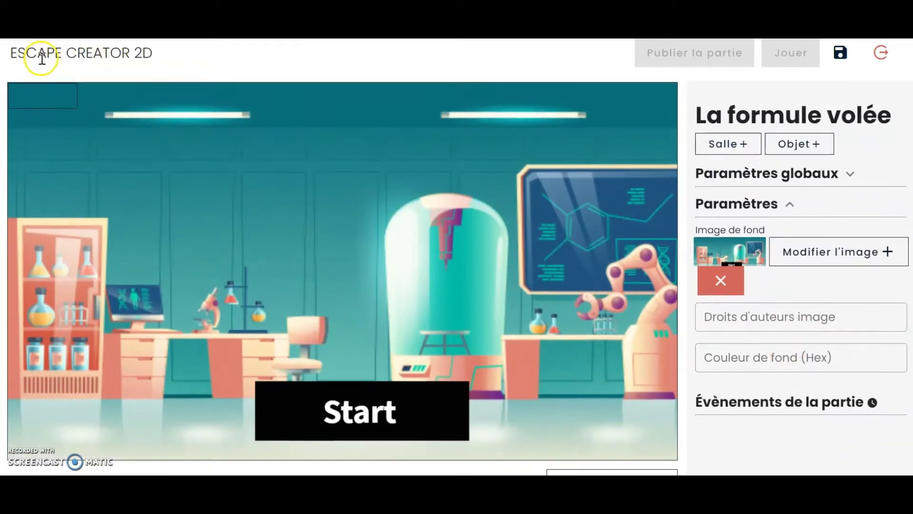
Place the Laboratoire zone near the Start rectangle at Position X 700 and Position Y 800.
scroll(784, 347, "down", 2)
left_click(849, 405)
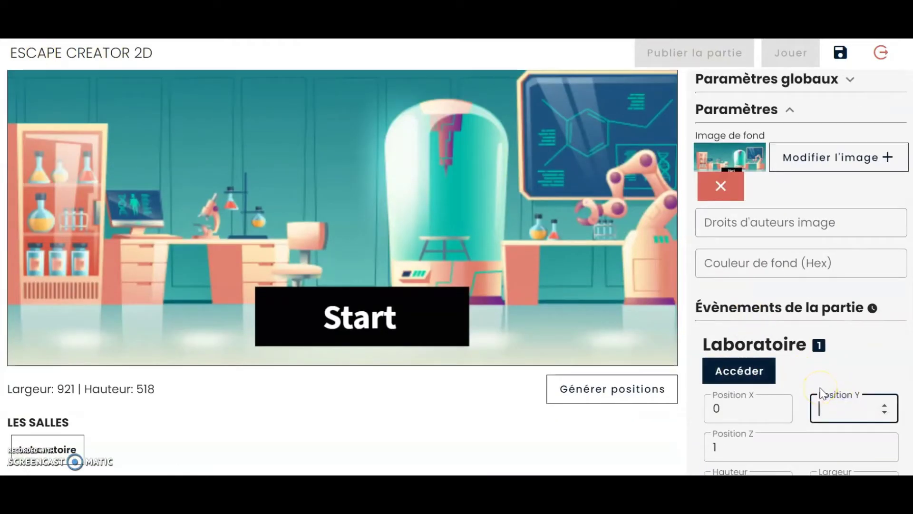
key("ctrl+Tab")
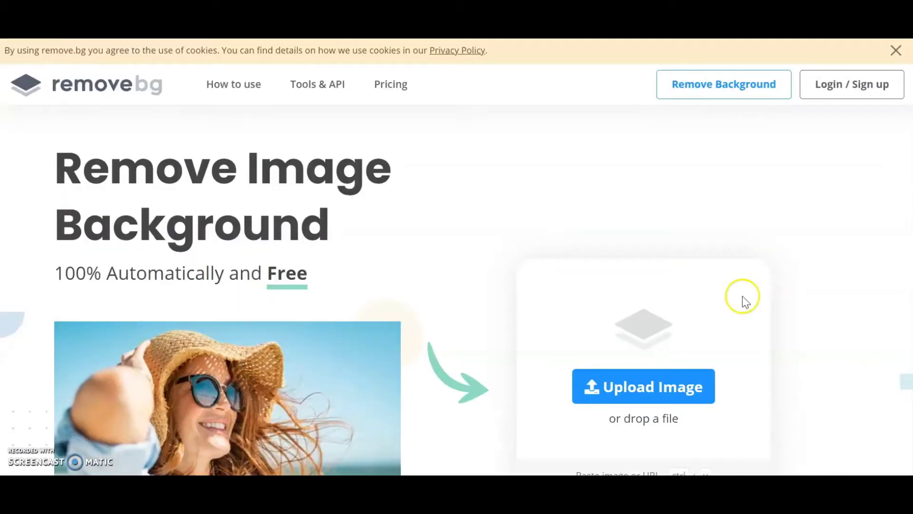
key("ctrl+shift+Tab")
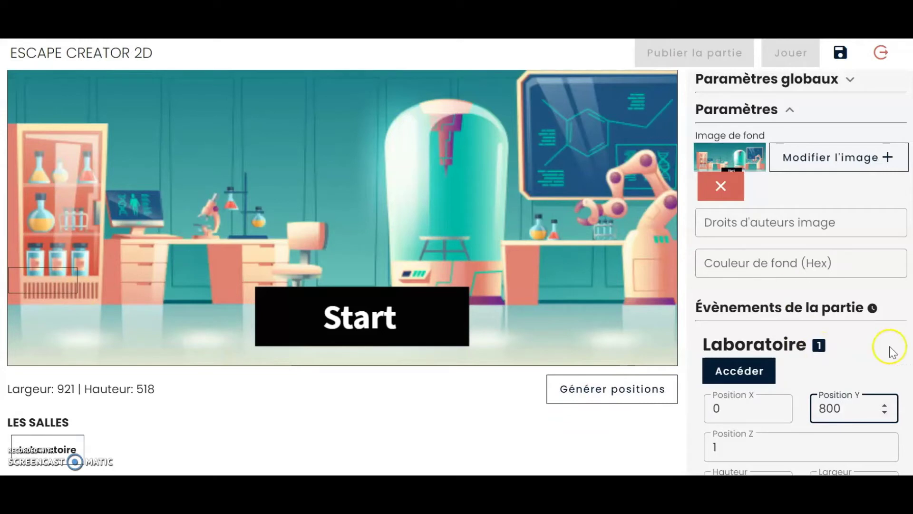
left_click_drag(740, 408, 661, 410)
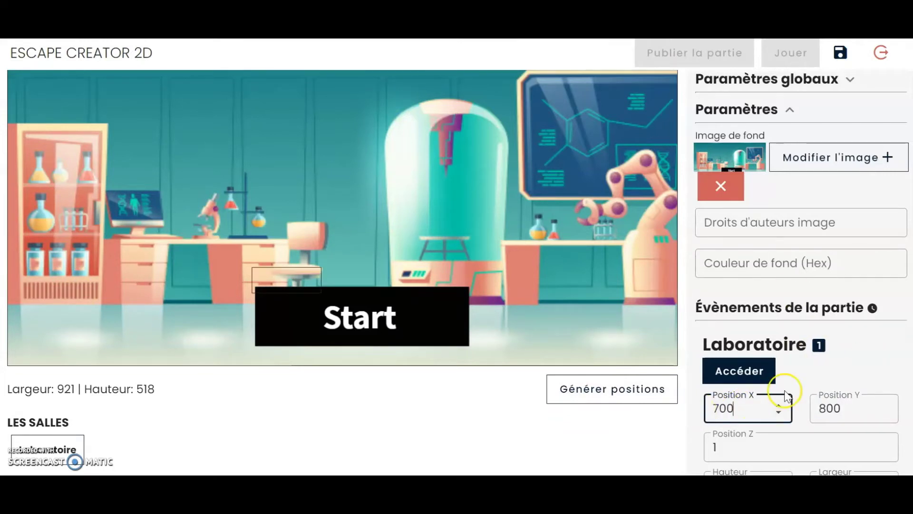
Set the Laboratoire zone's height to 142 and align it with the Start rectangle's upper corner at Position X 707, Position Y 862.
scroll(776, 402, "down", 2)
left_click(774, 375)
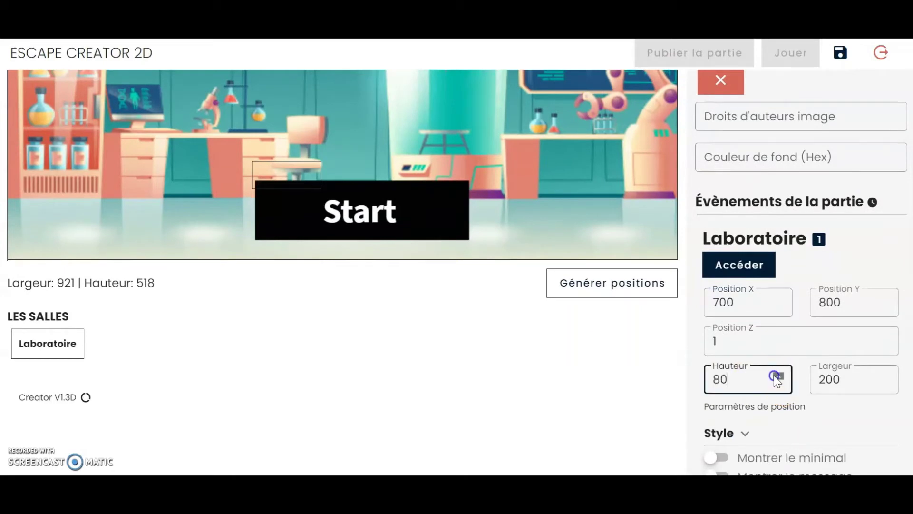
left_click(773, 375)
left_click(773, 375)
left_click(772, 375)
left_click_drag(772, 375, 772, 375)
left_click_drag(781, 298, 780, 297)
left_click_drag(883, 298, 880, 300)
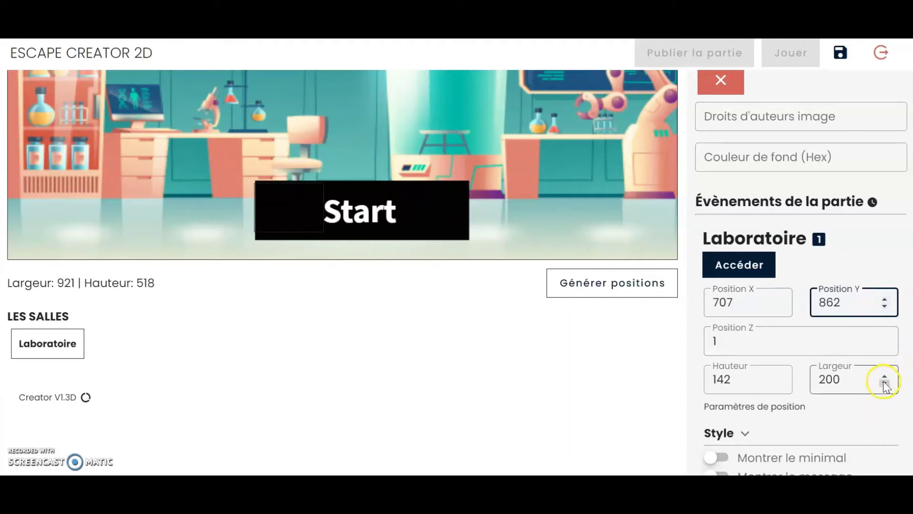
Fit the Laboratoire zone to the Start rectangle with width 623 and height 165, and enter the room through it.
double_click(824, 379)
type("800")
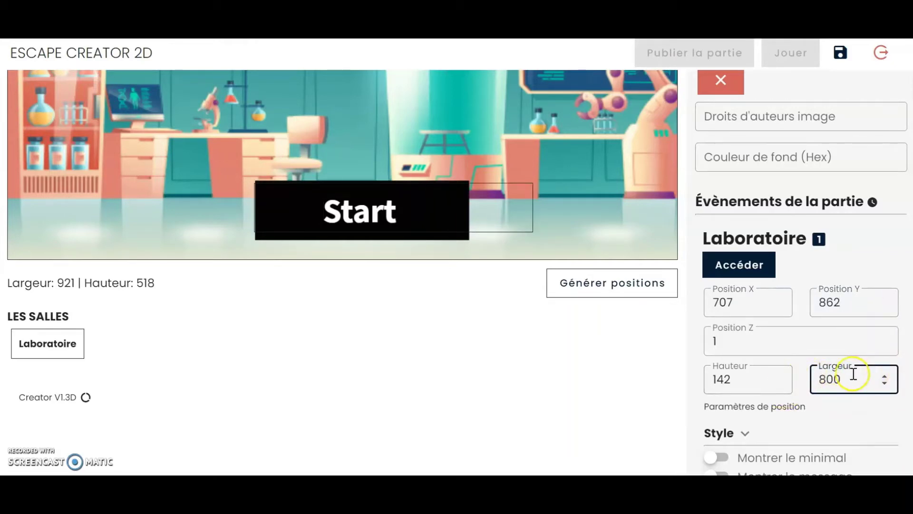
left_click(779, 376)
left_click_drag(780, 377, 780, 377)
left_click(858, 378)
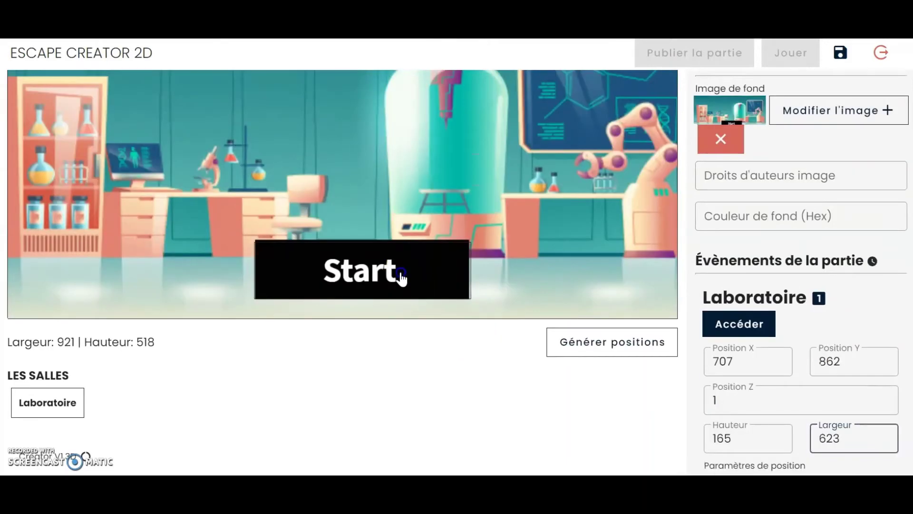
left_click(400, 275)
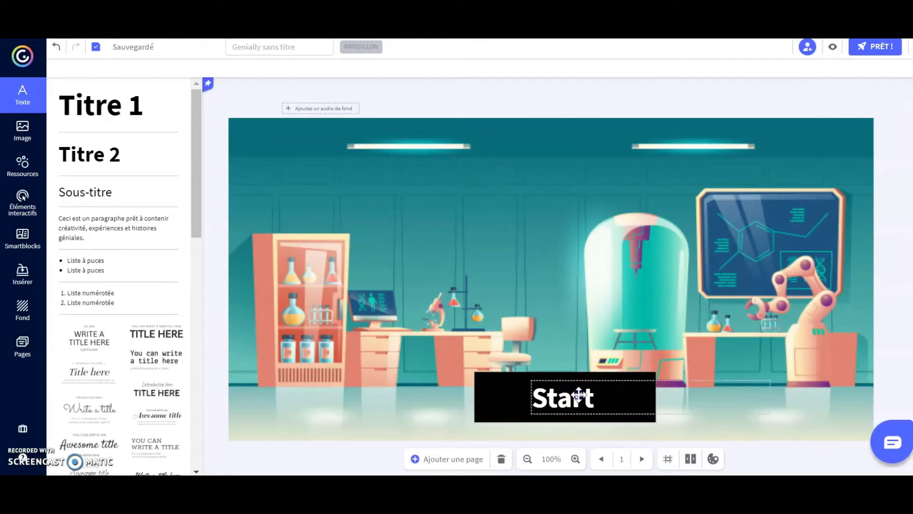
In Genially, delete the "Start" text and the black rectangle from the laboratory scene.
left_click(578, 395)
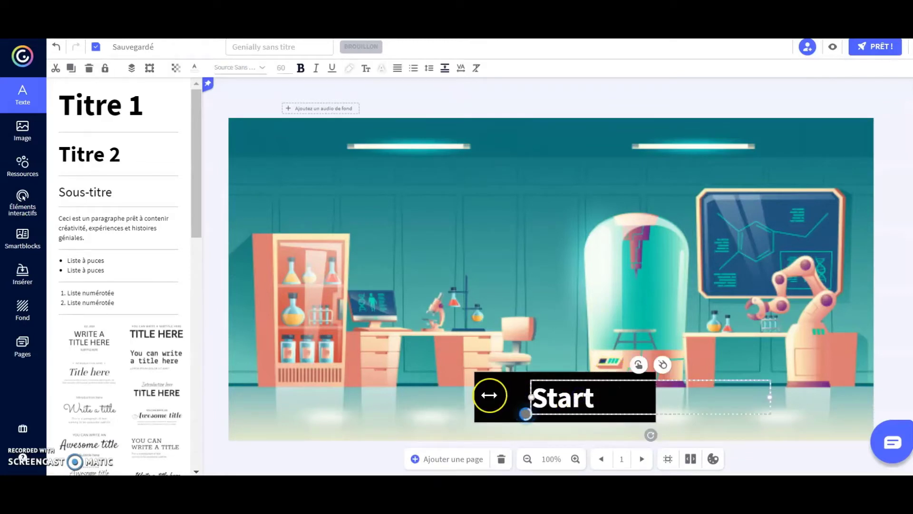
left_click(480, 400)
key("Delete")
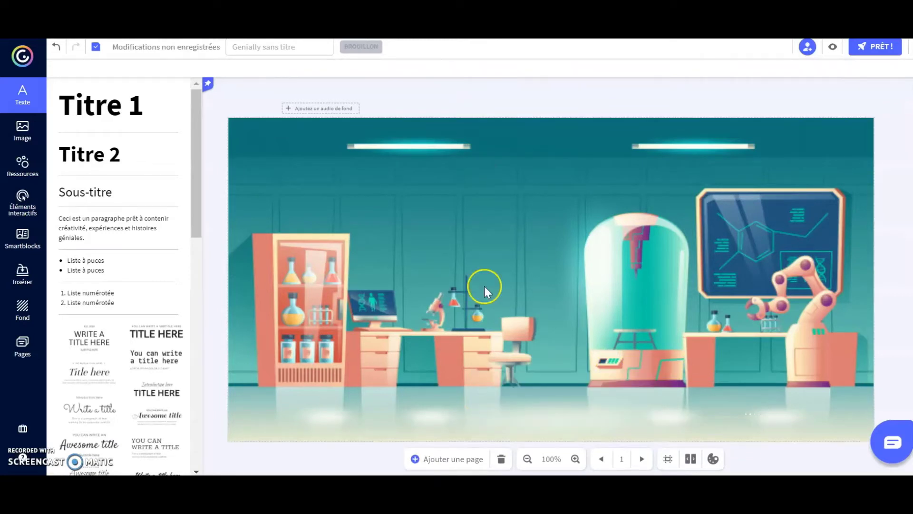
In Paint, paste and reposition the screenshot of the laboratory without its Start button, select only the scene, and go back to imgbb's home page.
key("alt+Tab")
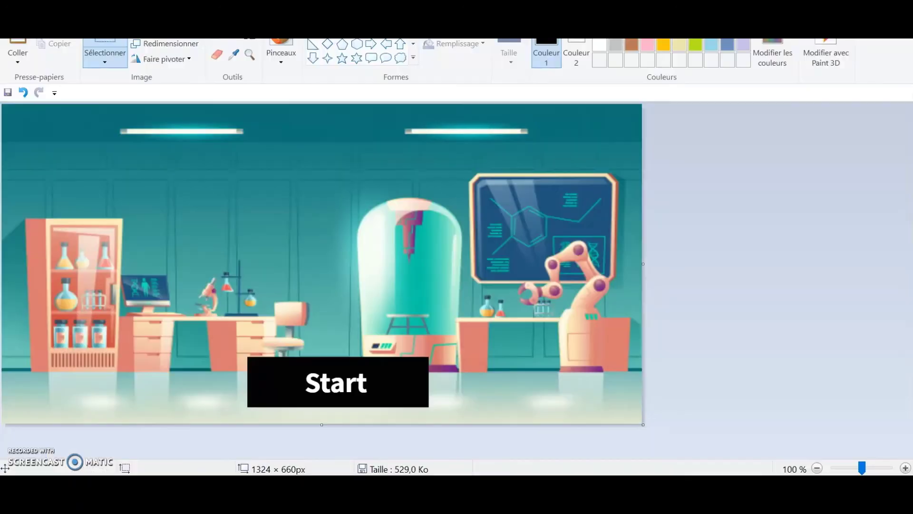
key("ctrl+v")
scroll(333, 250, "down", 3)
mouse_move(334, 249)
left_mouse_down()
mouse_move(174, 156)
mouse_move(184, 155)
left_mouse_up()
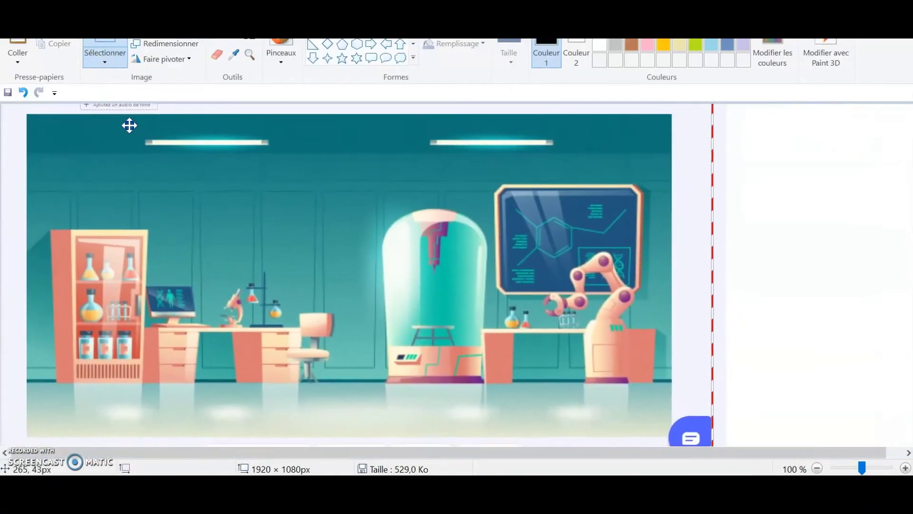
left_click(105, 50)
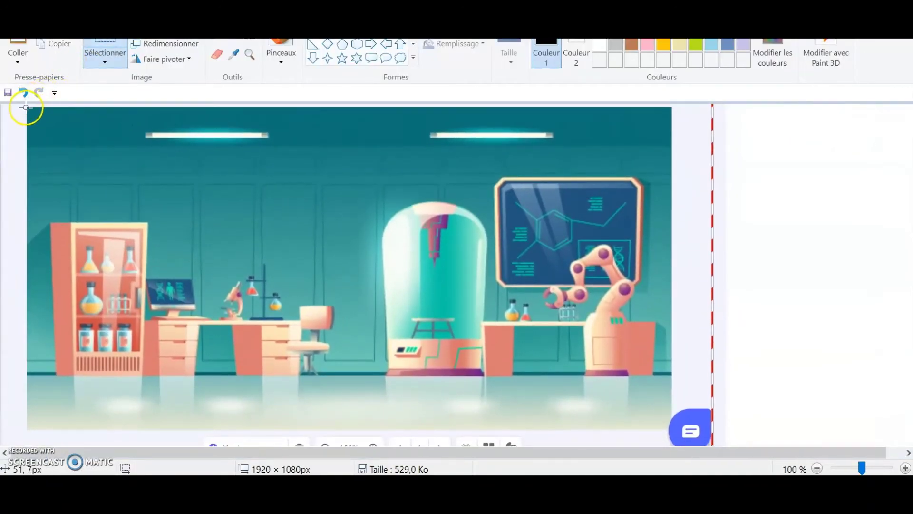
left_click_drag(27, 107, 668, 427)
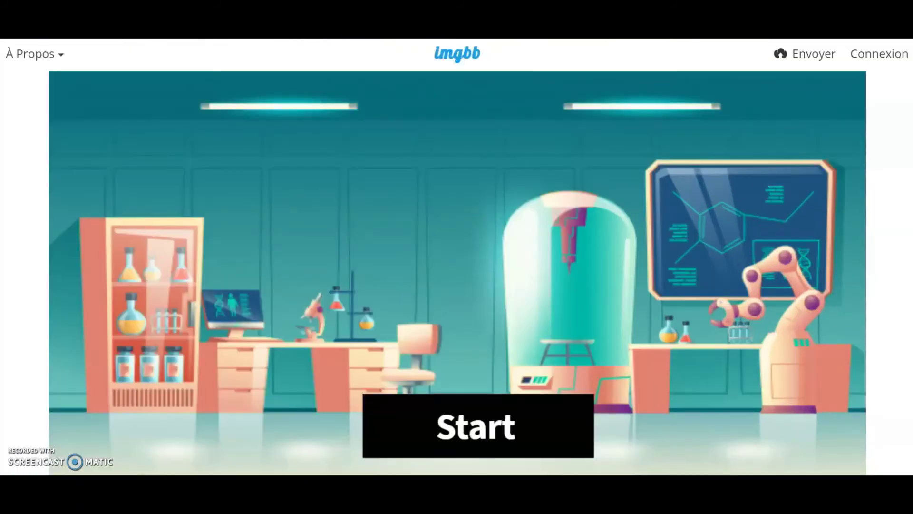
left_click(441, 61)
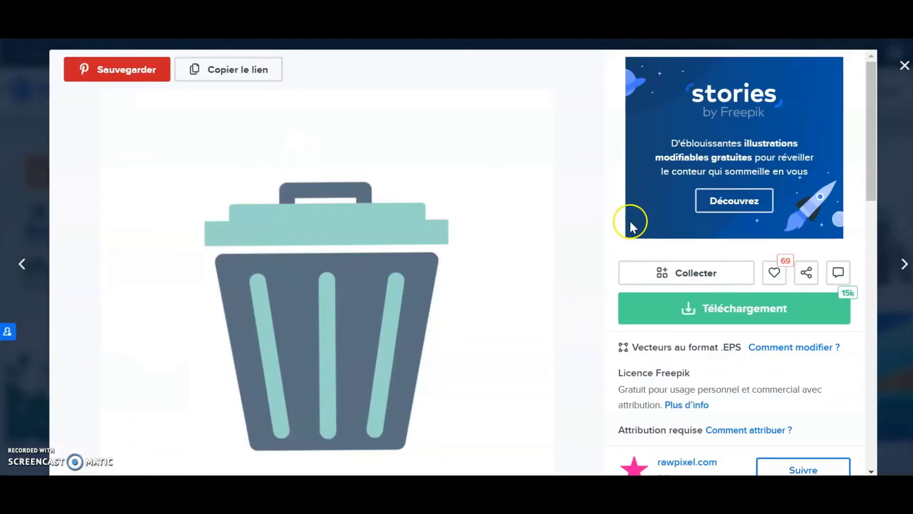
Download the blue and green bin vector by rawpixel.com from Freepik with the free attribution licence.
scroll(704, 310, "down", 2)
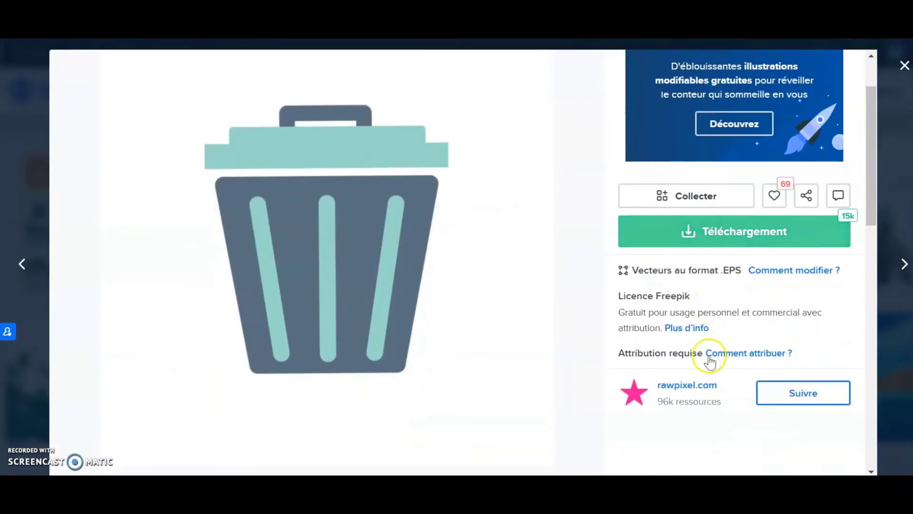
left_click(751, 237)
left_click(717, 409)
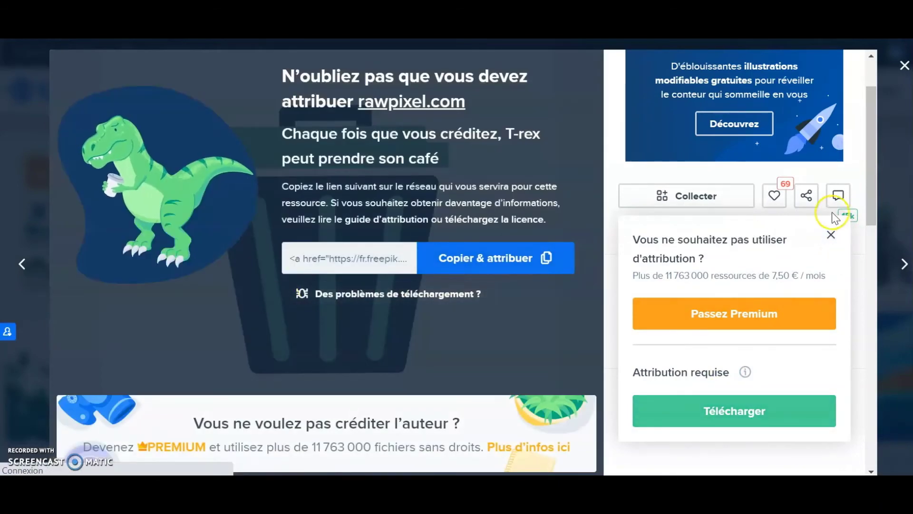
Copy 5598.jpg from the downloaded trash-bin archive to the Bureau folder, replacing the existing file.
left_click(830, 234)
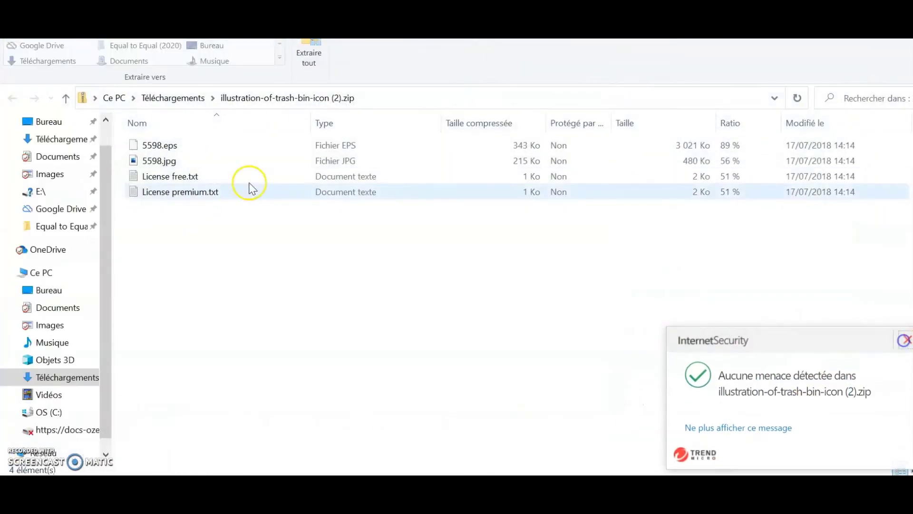
left_click_drag(190, 161, 64, 149)
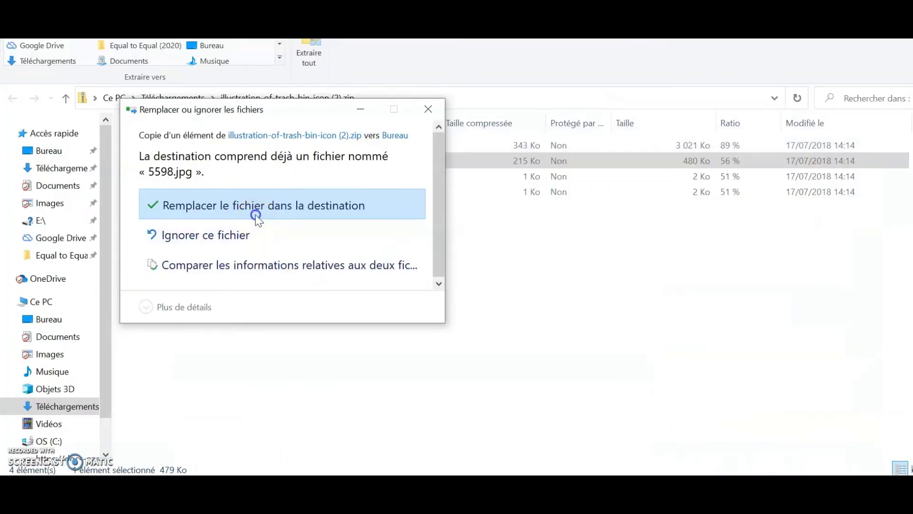
left_click(255, 213)
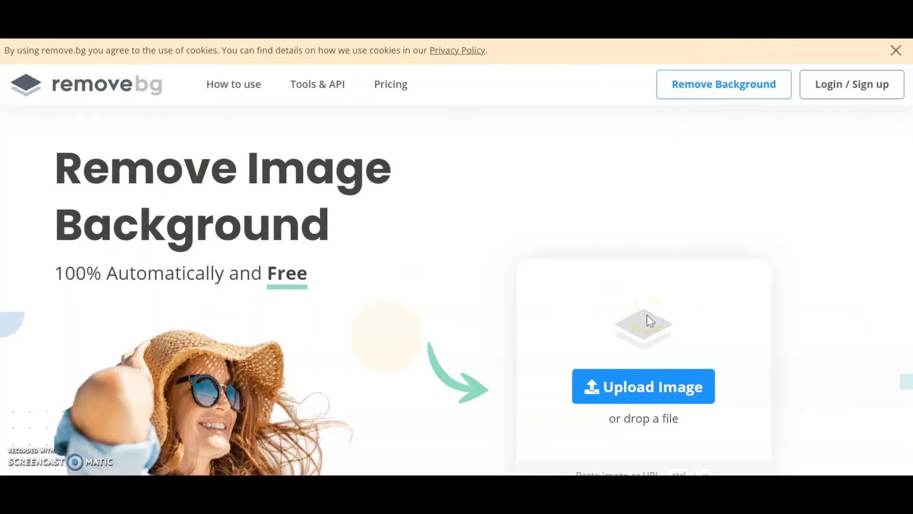
Remove the background of 5598.jpg from the Bureau folder with remove.bg and copy the cut-out bin image.
key("alt+Tab")
left_click_drag(185, 170, 842, 464)
left_click(292, 457)
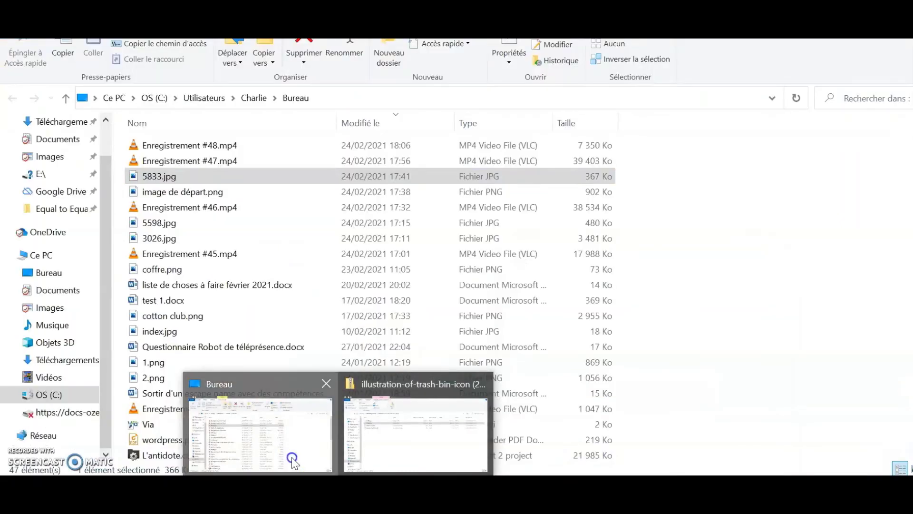
left_click(169, 226)
left_click_drag(170, 226, 442, 274)
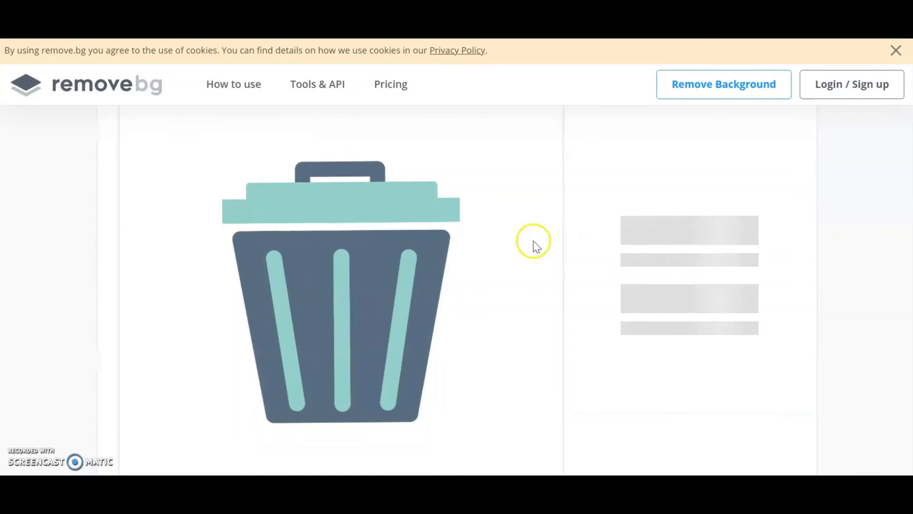
right_click(305, 235)
left_click(442, 340)
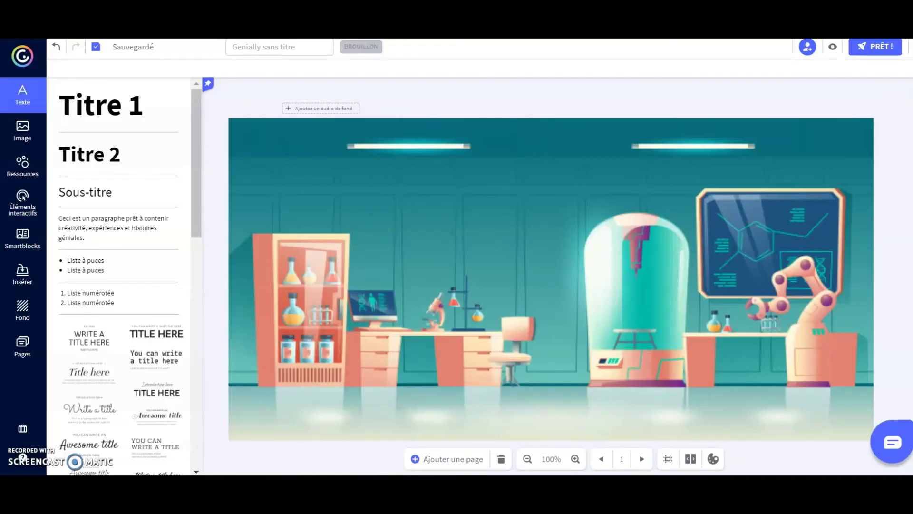
In Genially, paste the bin into the laboratory scene, shrink it and place it under the desk between the drawer units.
key("ctrl+v")
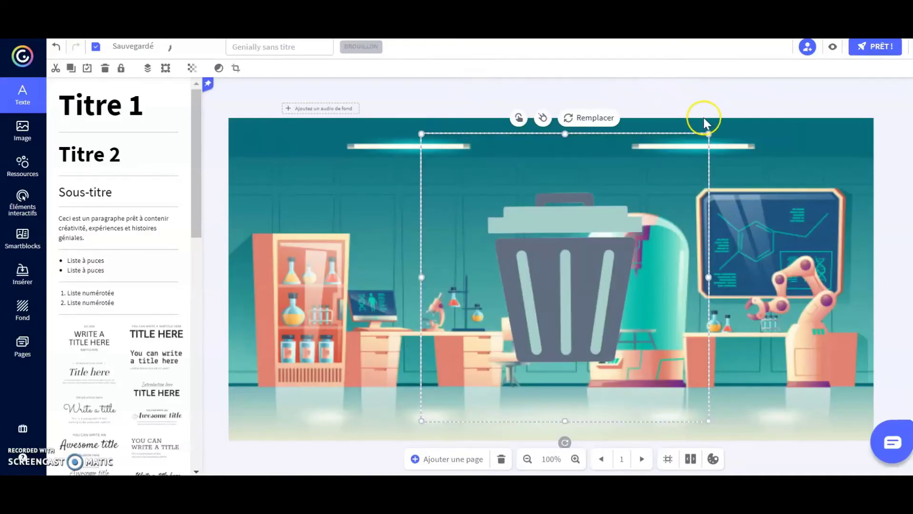
left_click_drag(709, 129, 469, 361)
left_click_drag(446, 405, 435, 389)
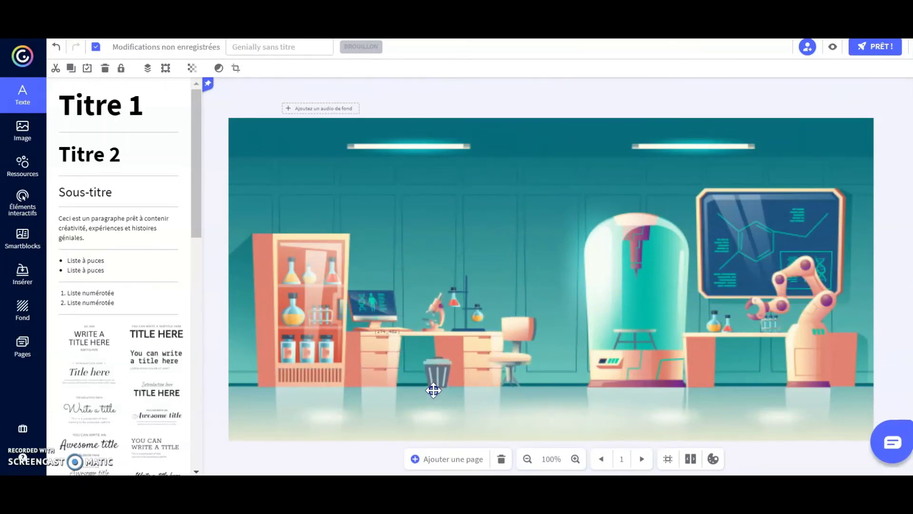
left_click(433, 390)
left_click(221, 383)
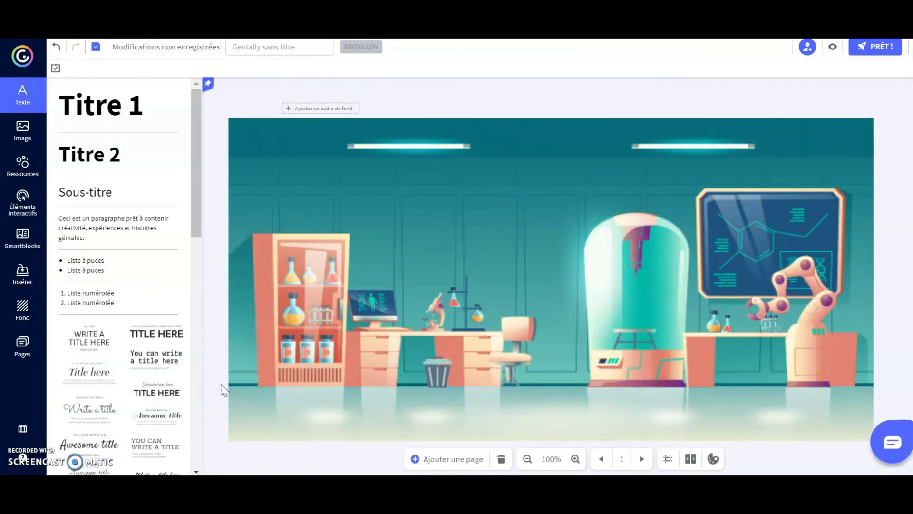
left_click(403, 125)
left_click(453, 66)
left_click(557, 370)
left_click(474, 98)
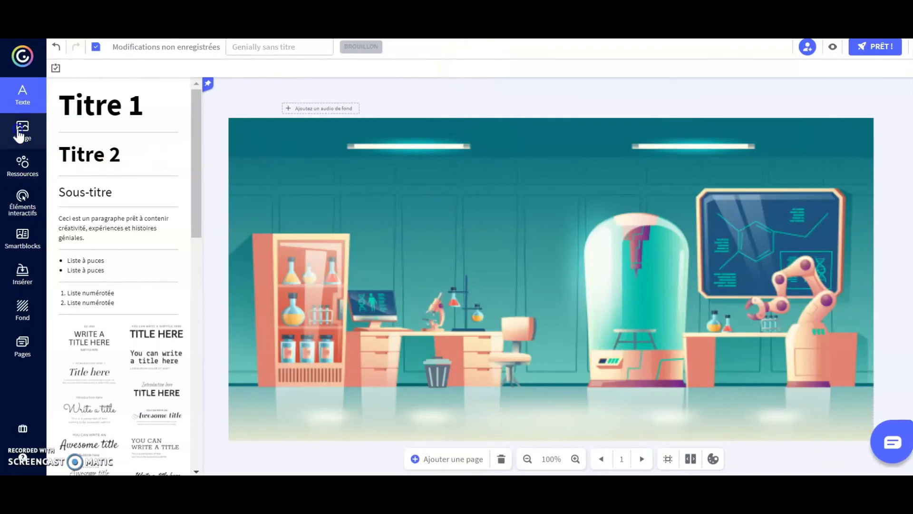
Upload coffre.png from the Bureau folder and insert the safe into the laboratory scene.
left_click(20, 133)
left_click(105, 155)
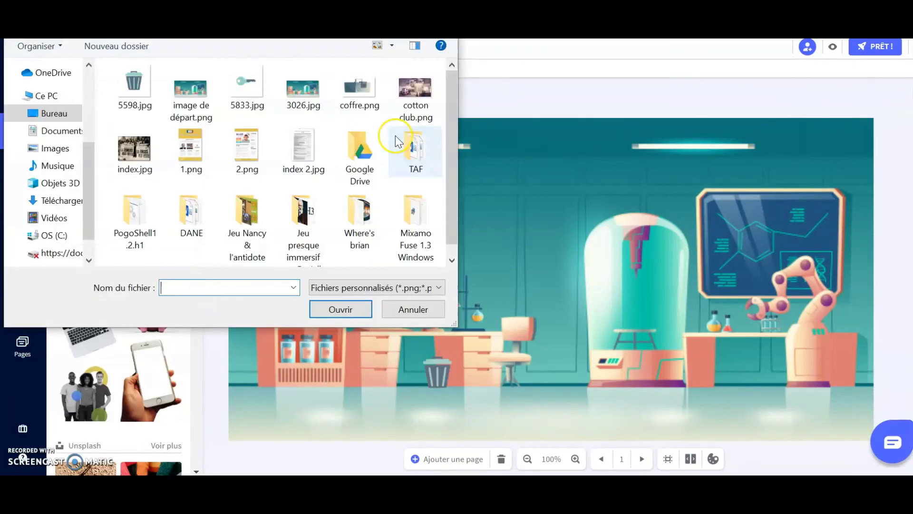
left_click(360, 87)
double_click(360, 86)
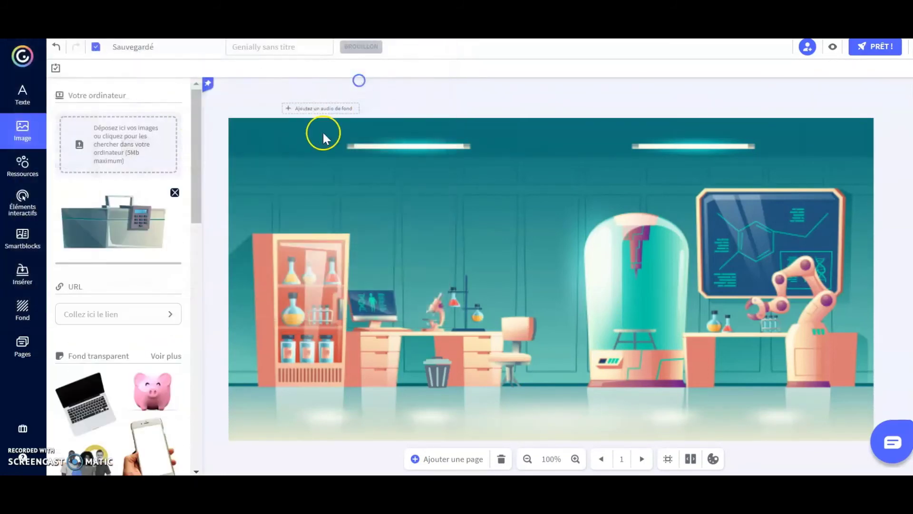
left_click(96, 240)
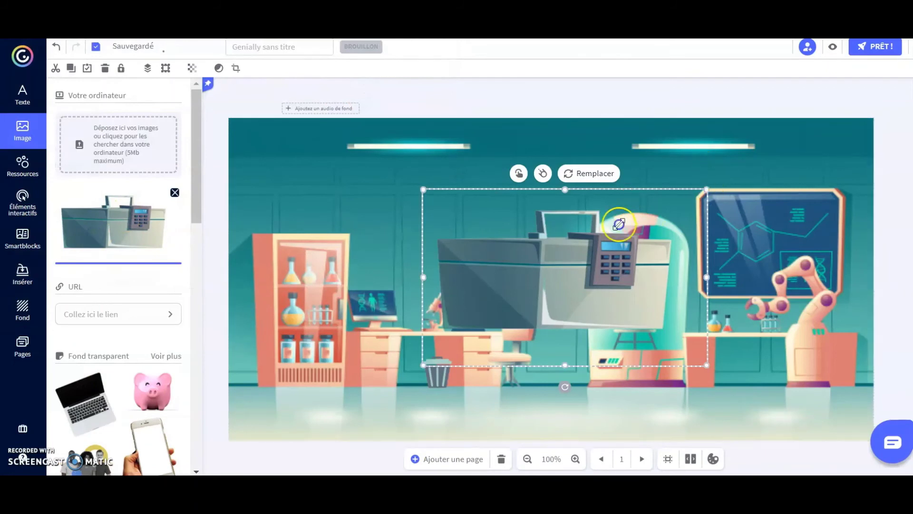
Shrink the safe and place it on the floor between the chair and the glass capsule.
left_click_drag(648, 210, 495, 283)
left_click_drag(459, 335, 554, 375)
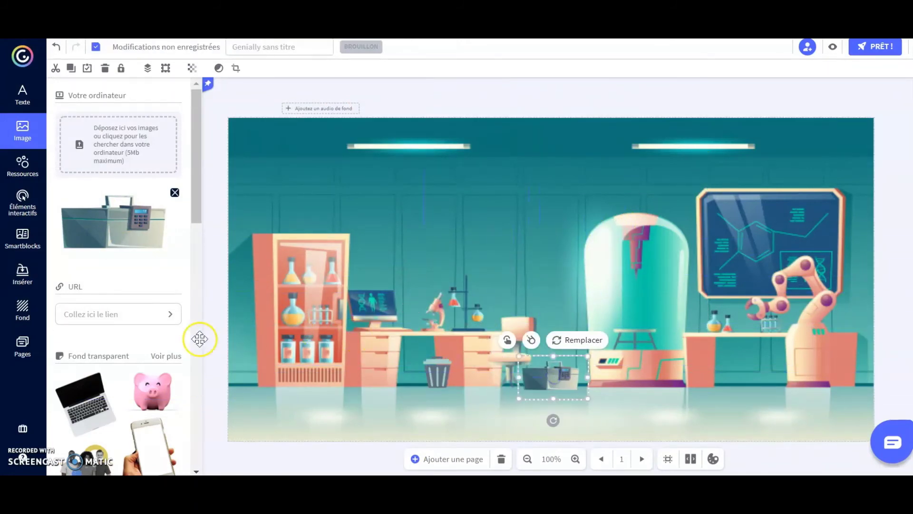
left_click(215, 296)
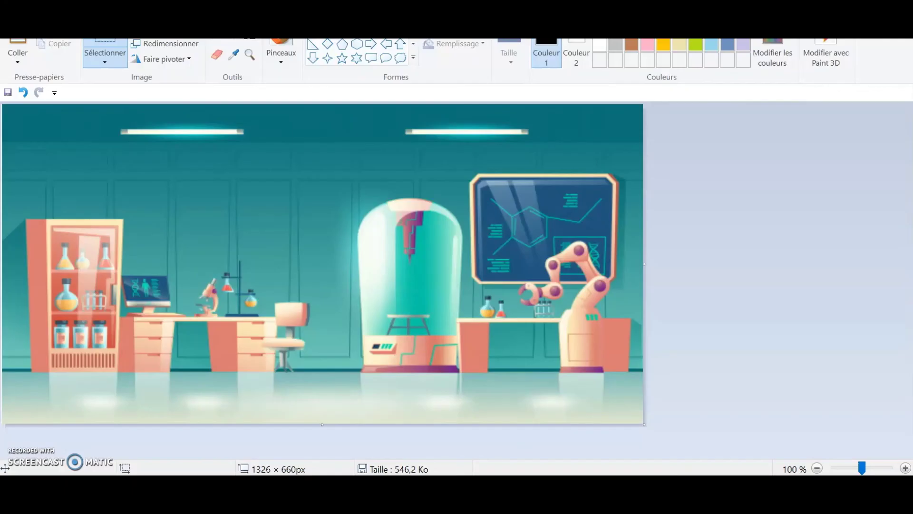
In Paint, paste and reposition the screenshot with the bin and safe, and crop it to the scene at about 1308 × 654 px.
key("ctrl+v")
mouse_move(451, 295)
left_mouse_down()
mouse_move(334, 178)
mouse_move(301, 164)
left_mouse_up()
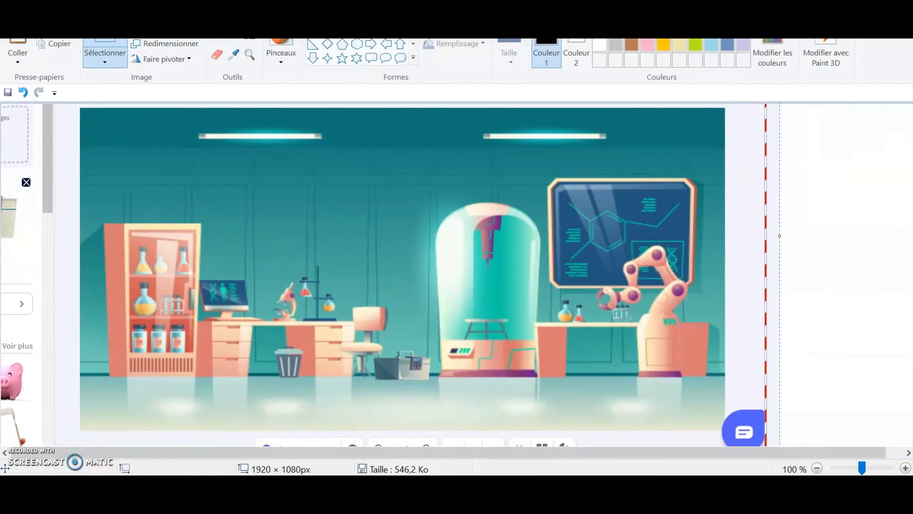
left_click(83, 110)
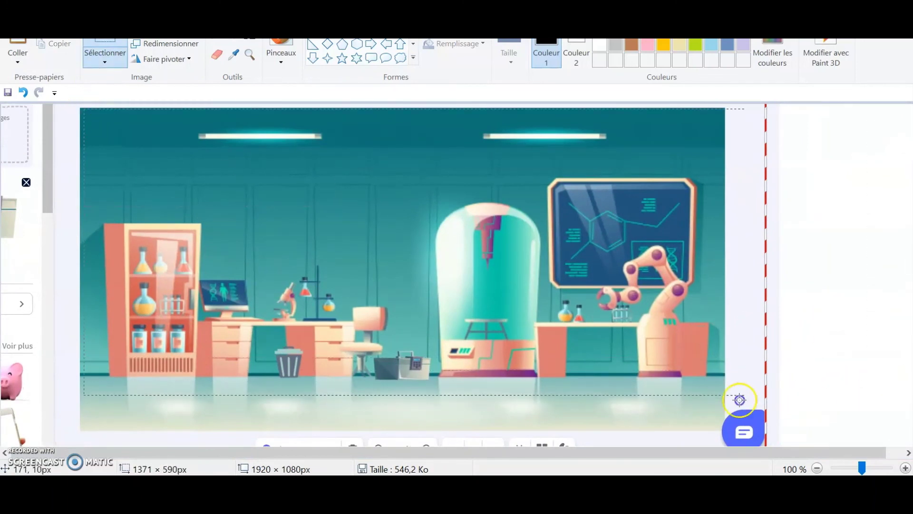
left_click_drag(717, 424, 717, 425)
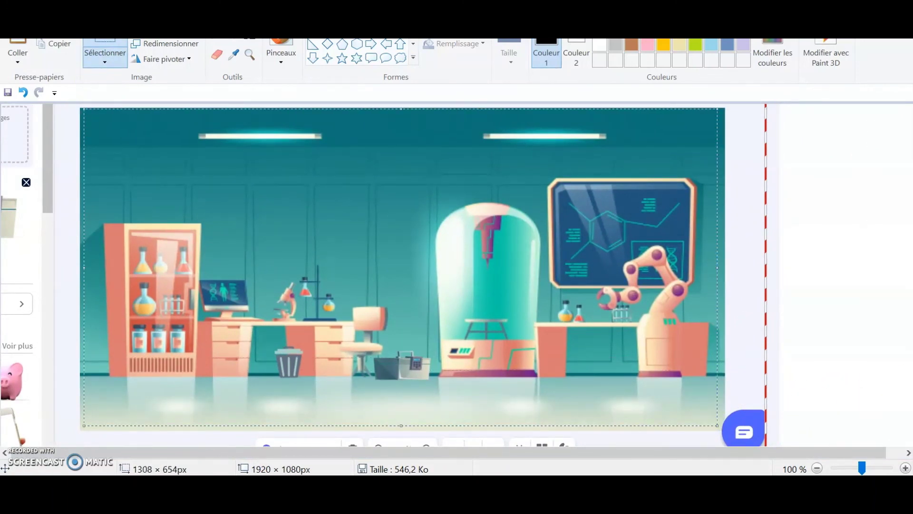
key("ctrl+shift+x")
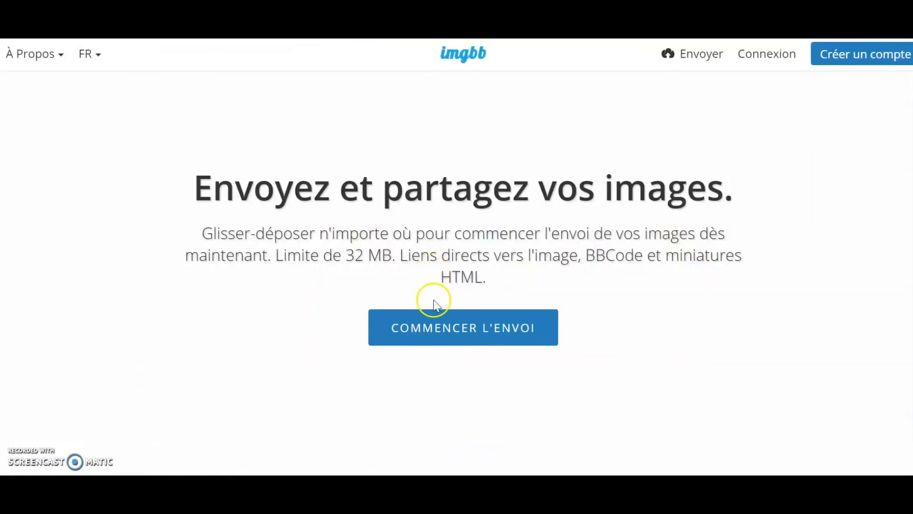
Upload image de départ.png from the Bureau folder to imgbb.
left_click(436, 318)
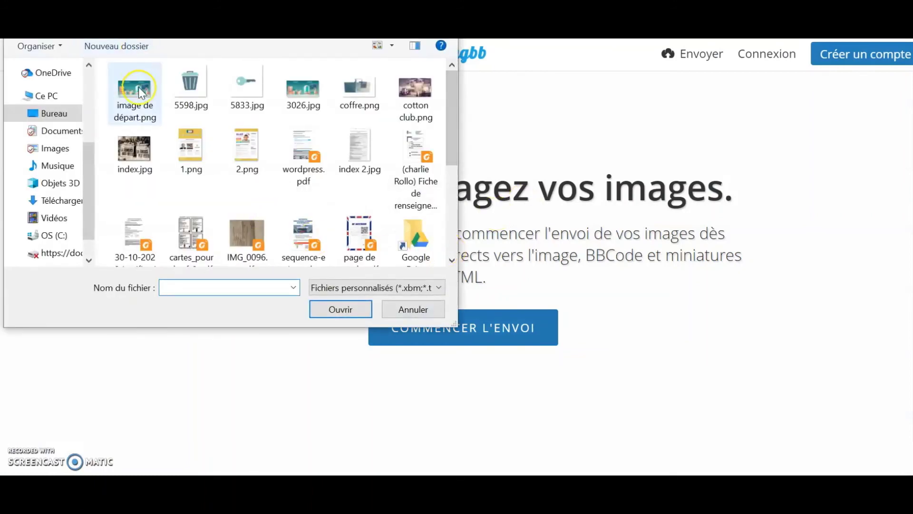
double_click(139, 90)
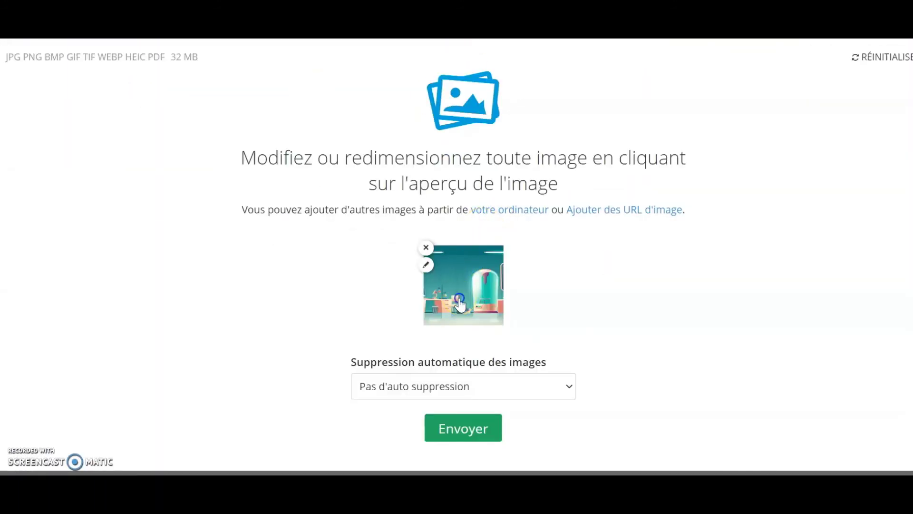
left_click(459, 305)
left_click(661, 108)
left_click(467, 392)
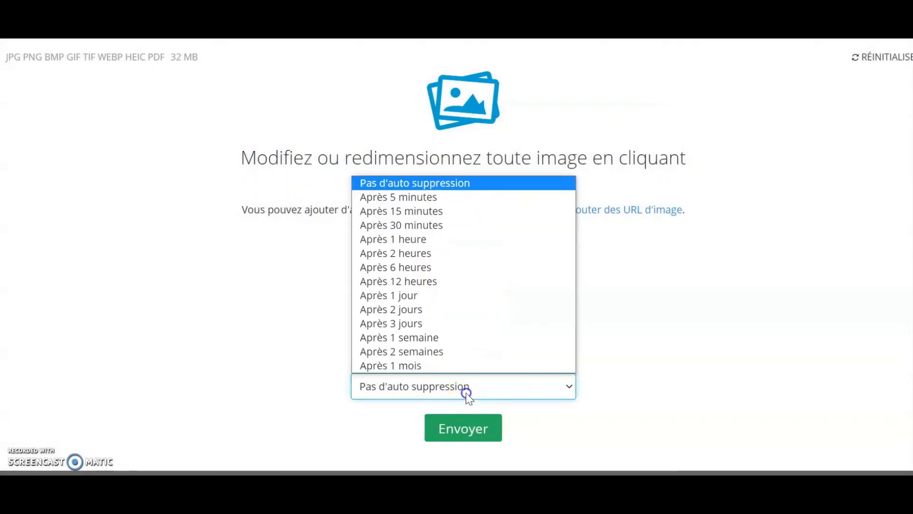
left_click(431, 211)
left_click(466, 298)
left_click(786, 210)
left_click(487, 428)
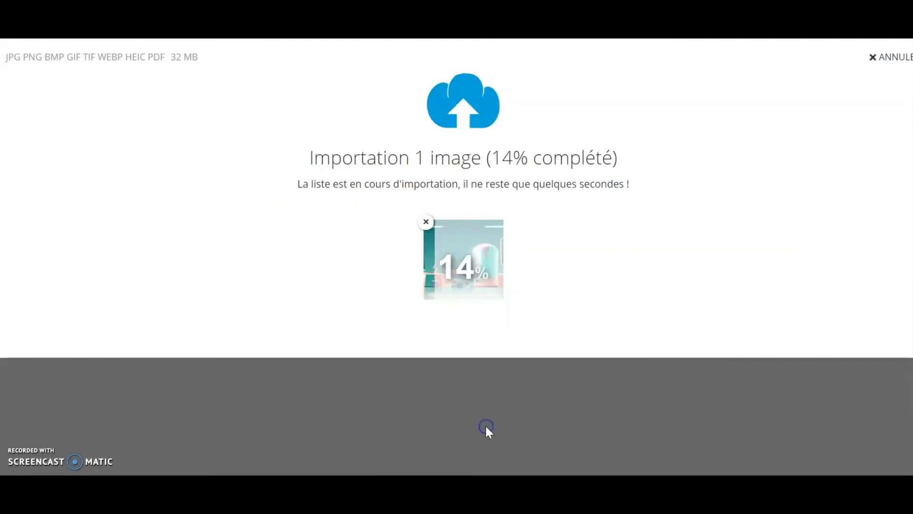
Open the uploaded laboratory picture and copy its image address.
left_click(472, 253)
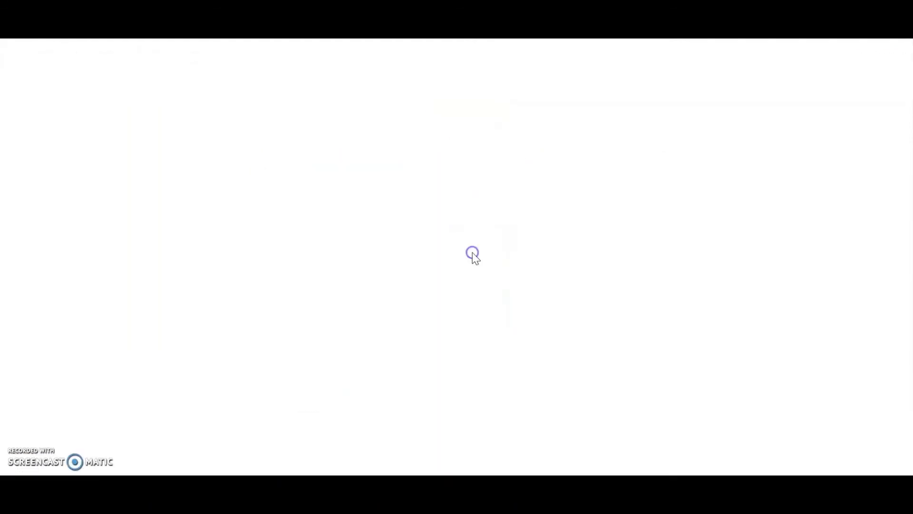
right_click(383, 205)
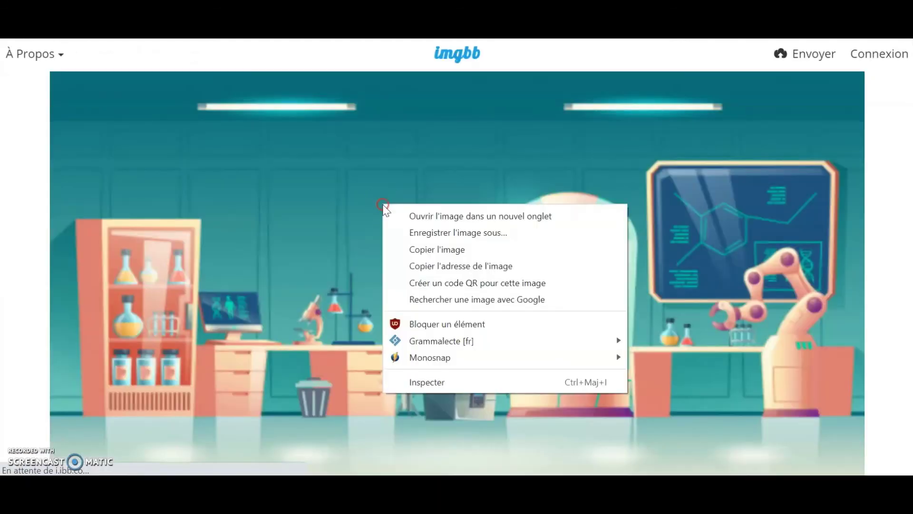
left_click(435, 266)
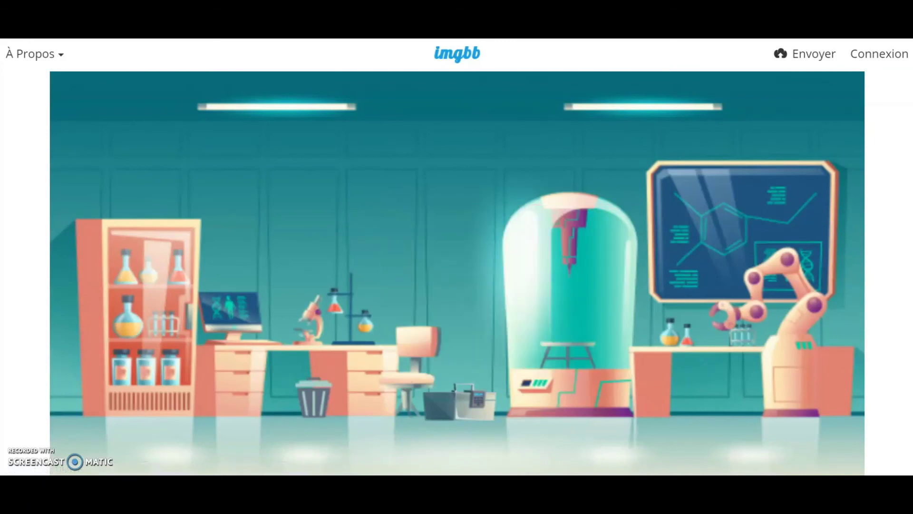
key("ctrl+shift+Tab")
left_click(761, 237)
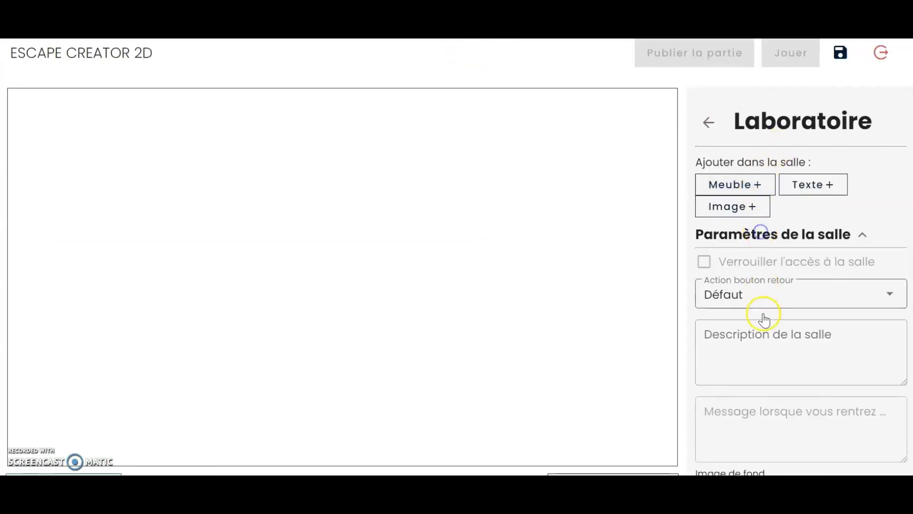
scroll(766, 329, "down", 3)
left_click(762, 338)
left_click(448, 110)
type("https://i.ibb.co/m5C0W34/image-de-d-part.png")
left_click(803, 114)
scroll(482, 198, "up", 2)
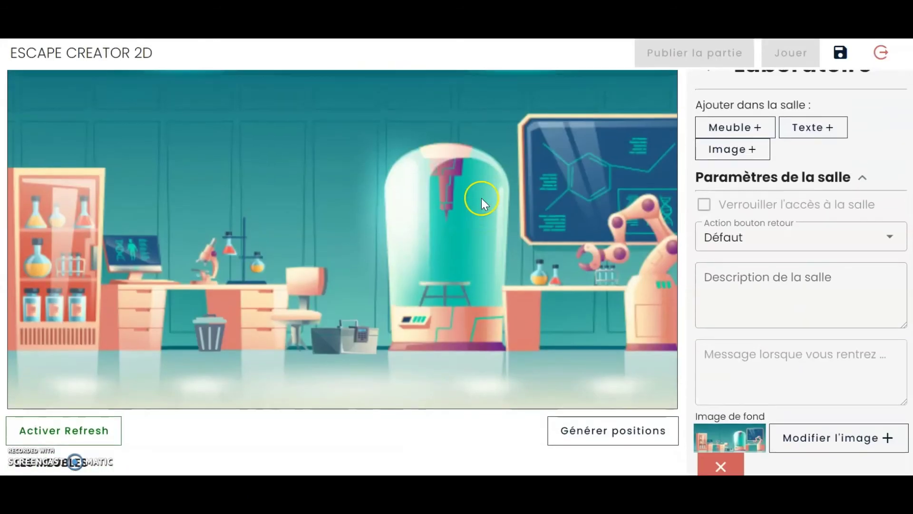